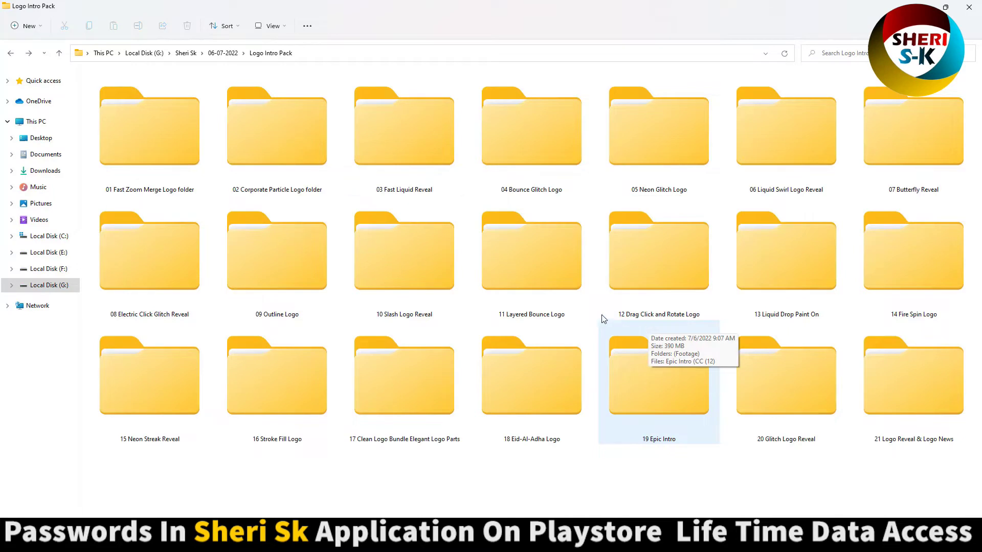
# Point out the pack's template folders, from 01 Fast Zoom Merge Logo to 07 Butterfly Reveal
pyautogui.click(164, 154)
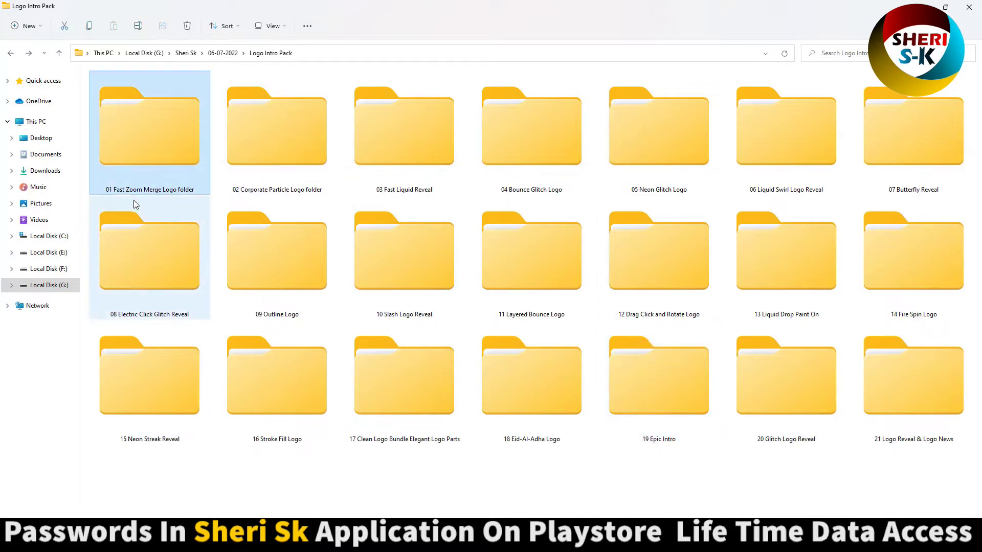
pyautogui.click(271, 138)
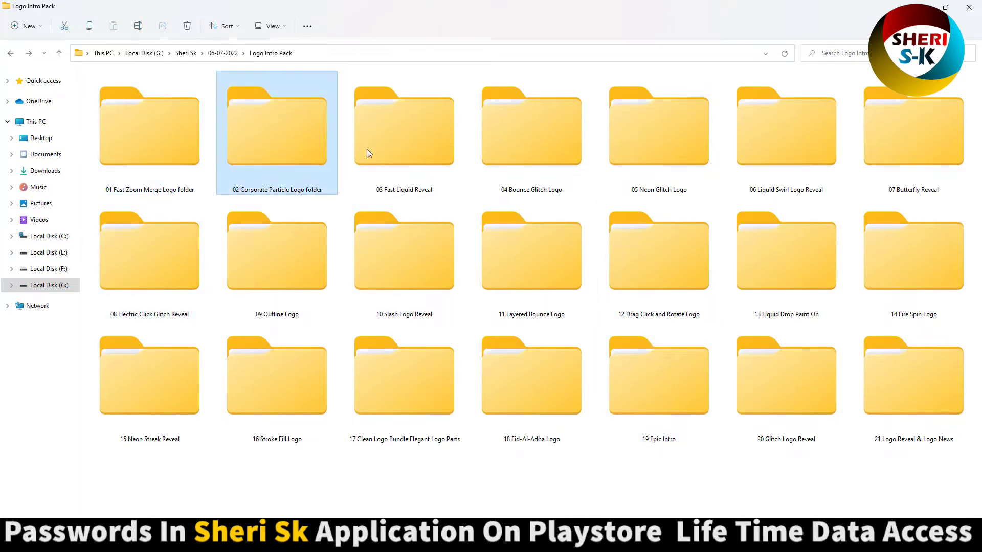
pyautogui.click(419, 132)
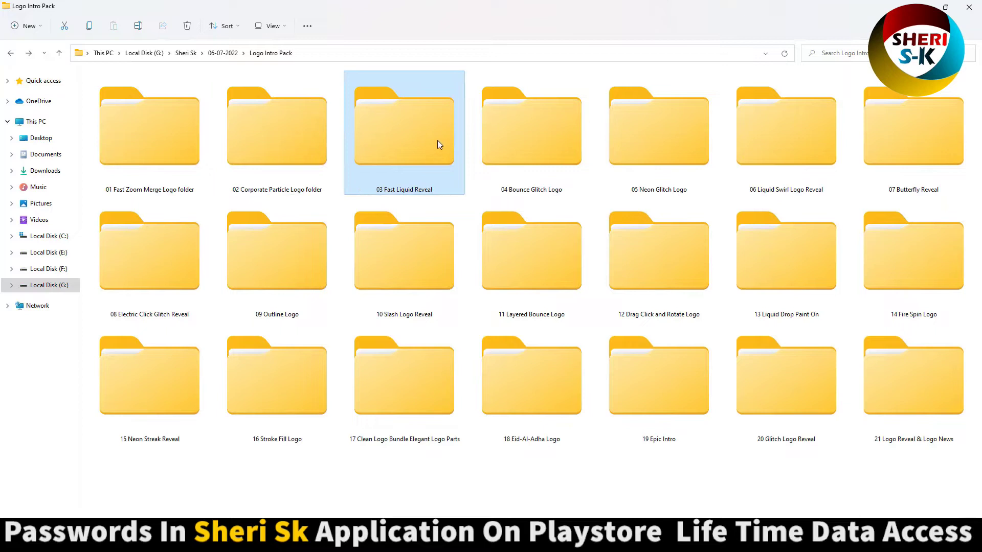
pyautogui.click(547, 138)
pyautogui.click(658, 139)
pyautogui.click(787, 142)
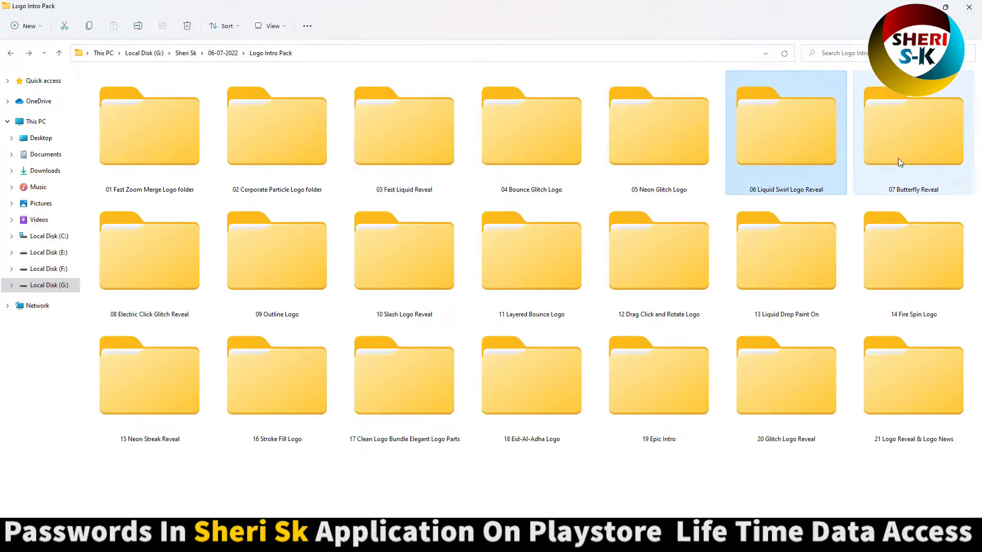
pyautogui.click(898, 157)
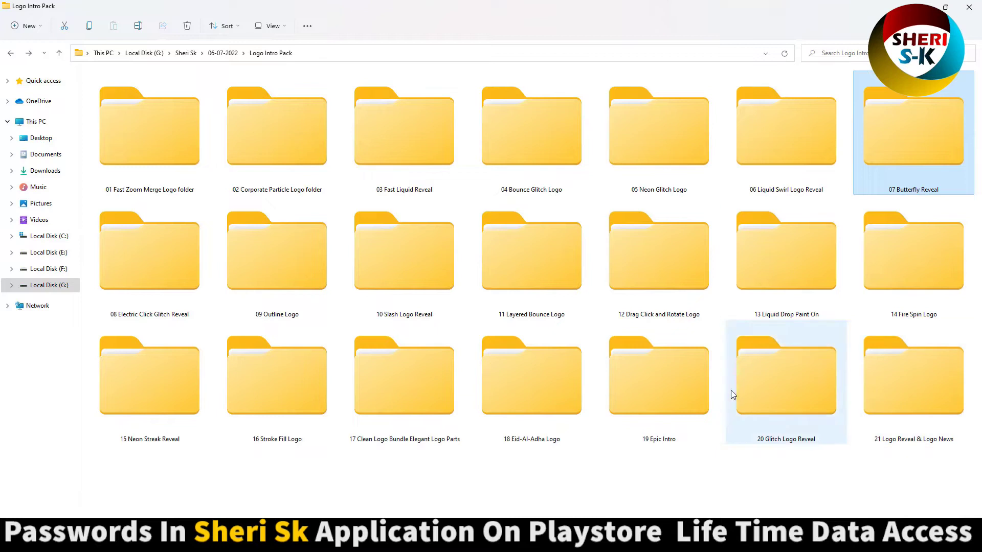
# Open Glitch Logo Reveal (CC (12)).aep, accepting conversion and font warnings, and maximize the window
pyautogui.doubleClick(799, 387)
pyautogui.click(150, 155)
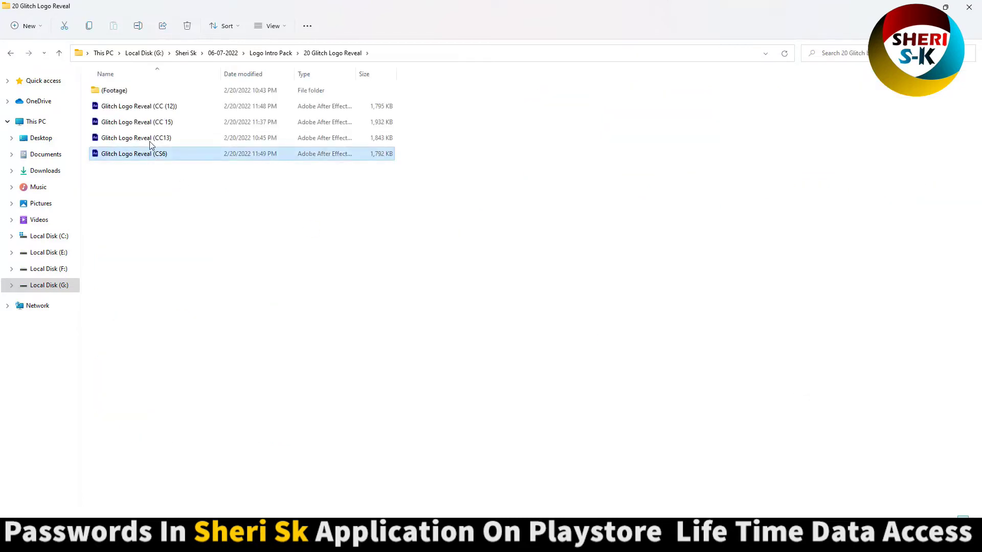
pyautogui.click(150, 139)
pyautogui.click(152, 123)
pyautogui.click(134, 107)
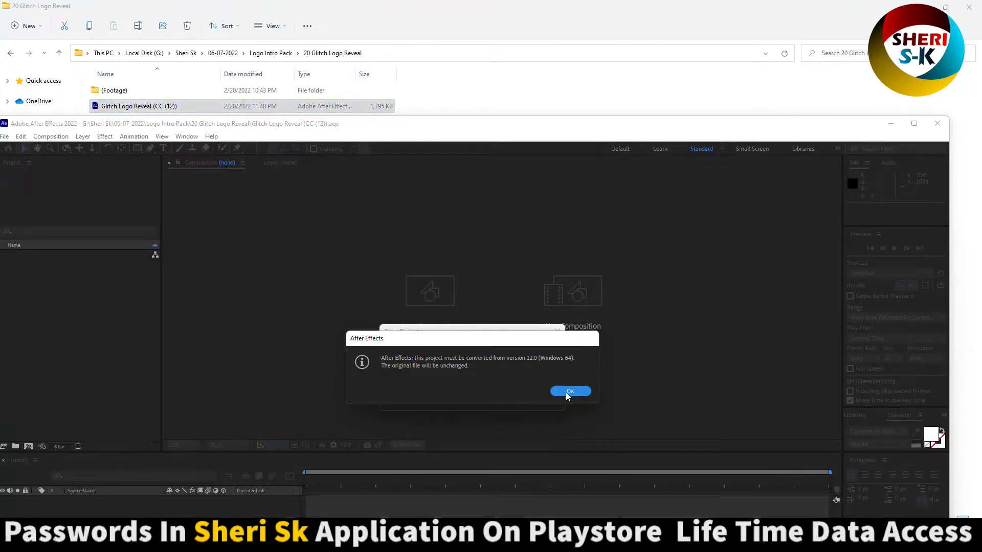
pyautogui.press('Return')
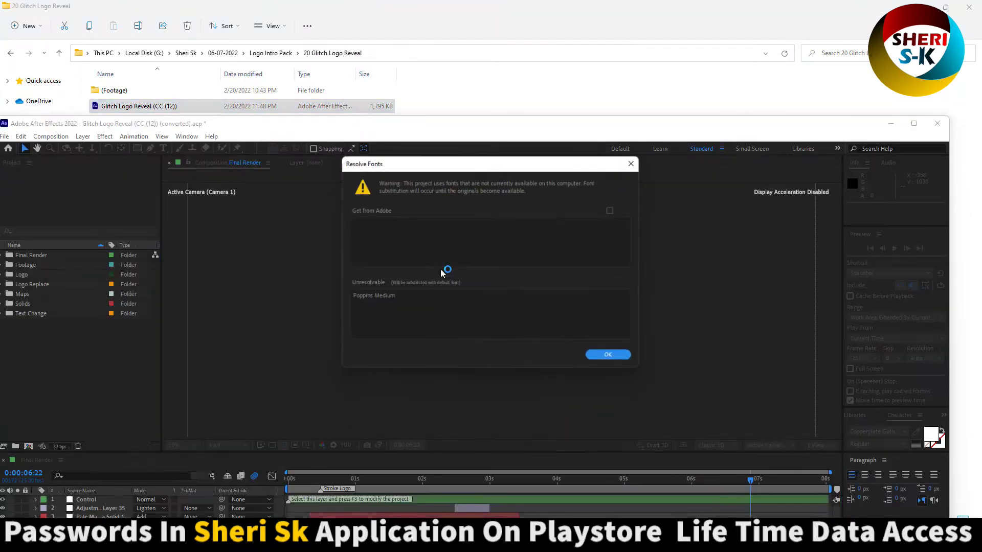
pyautogui.click(376, 301)
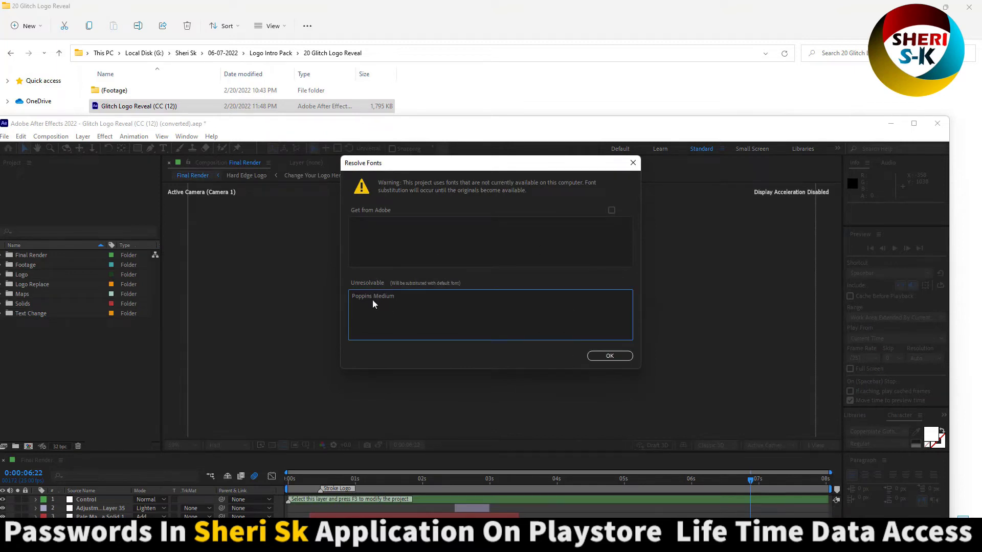
pyautogui.click(610, 356)
pyautogui.doubleClick(473, 126)
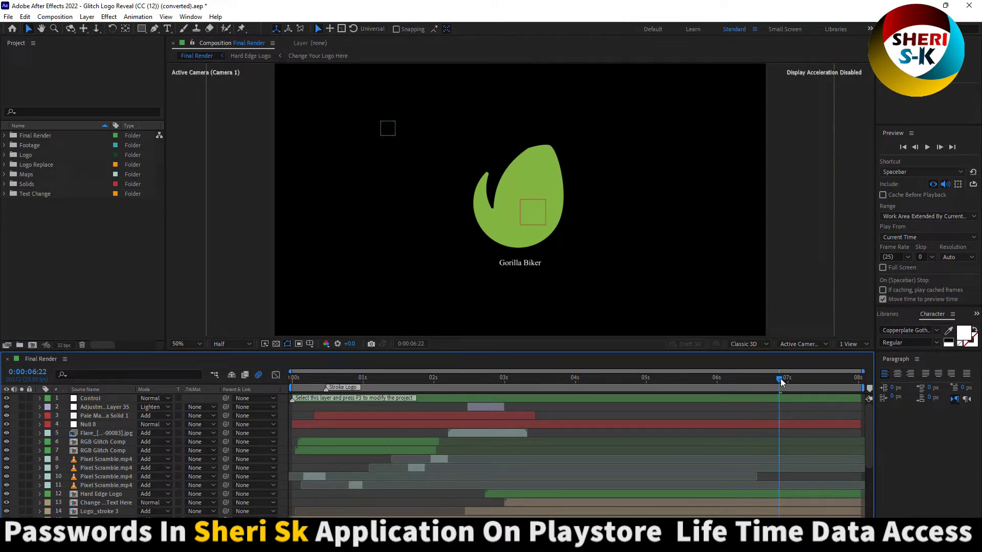
# Preview the Final Render animation from frame 0, then again from frame 10
pyautogui.moveTo(779, 380); pyautogui.dragTo(259, 390)
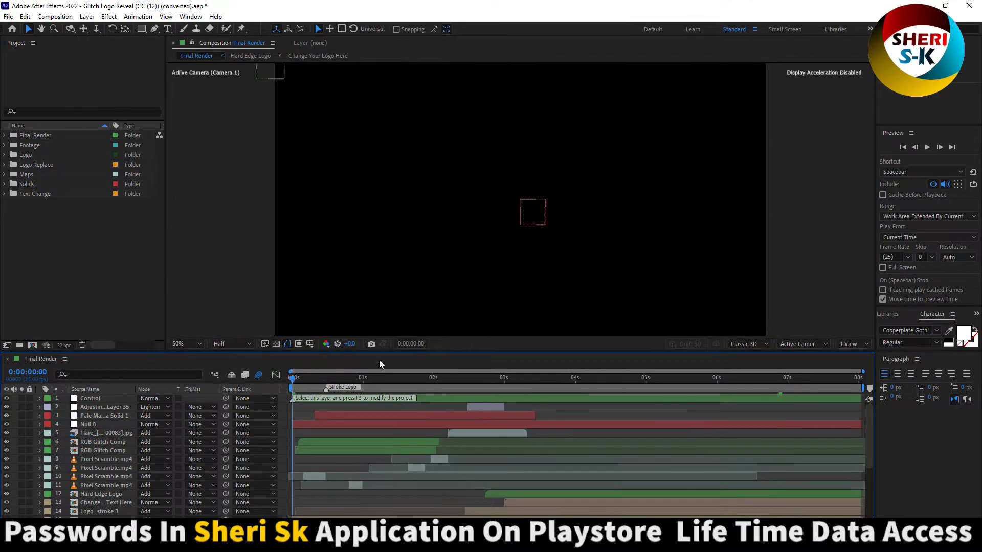
pyautogui.press('space')
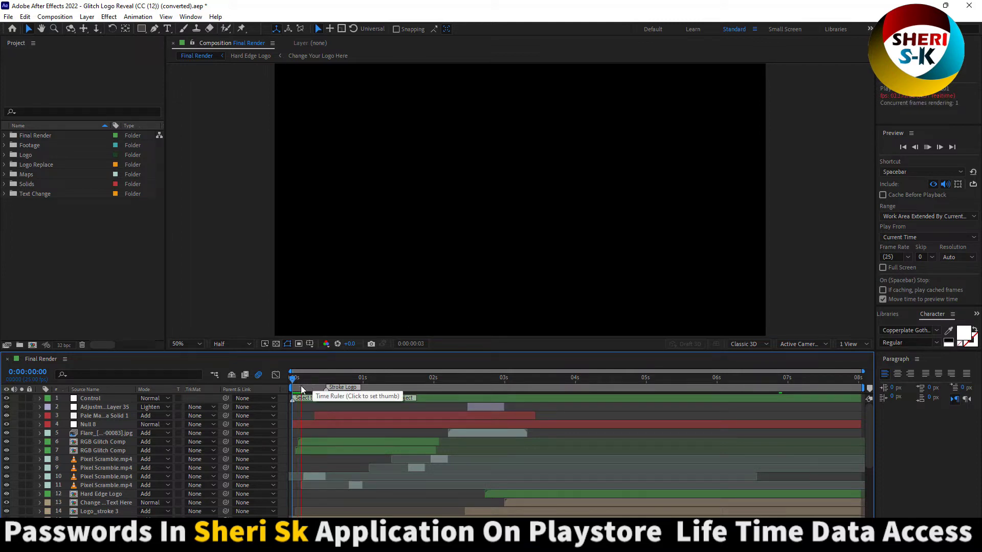
pyautogui.press('space')
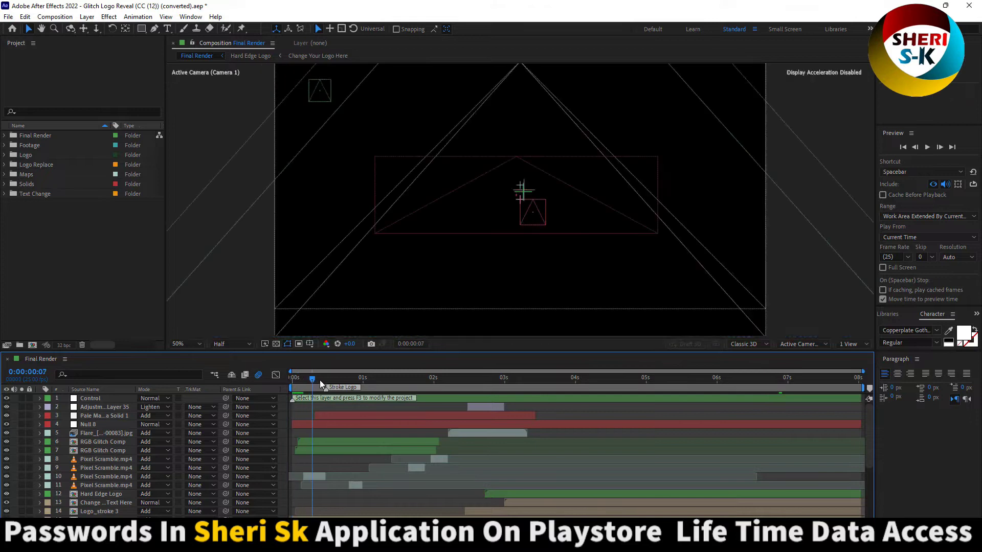
pyautogui.click(320, 381)
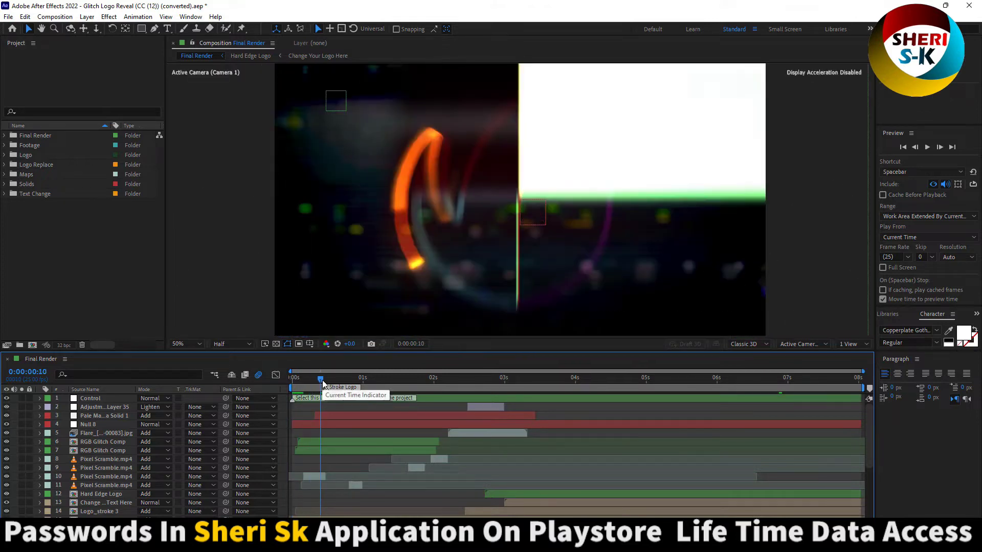
pyautogui.press('space')
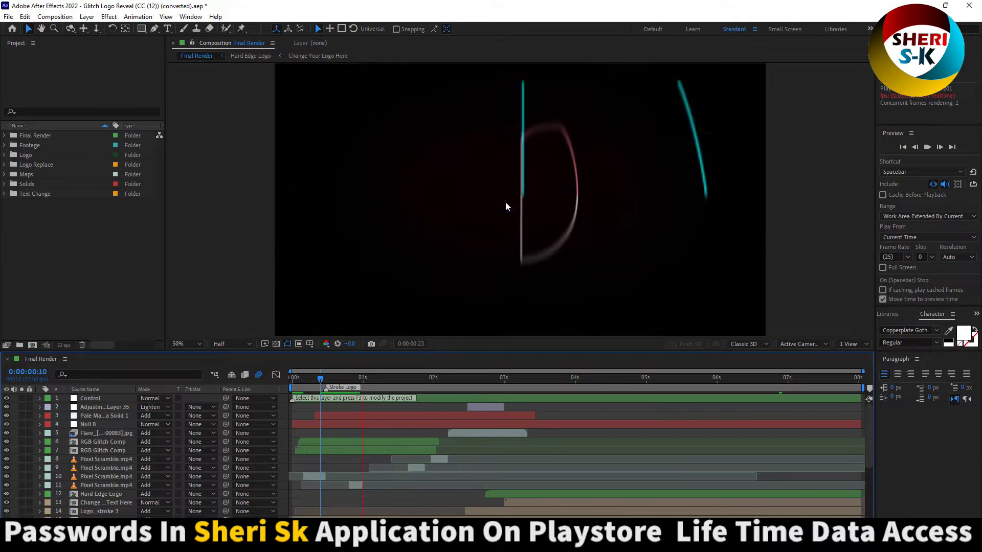
pyautogui.press('space')
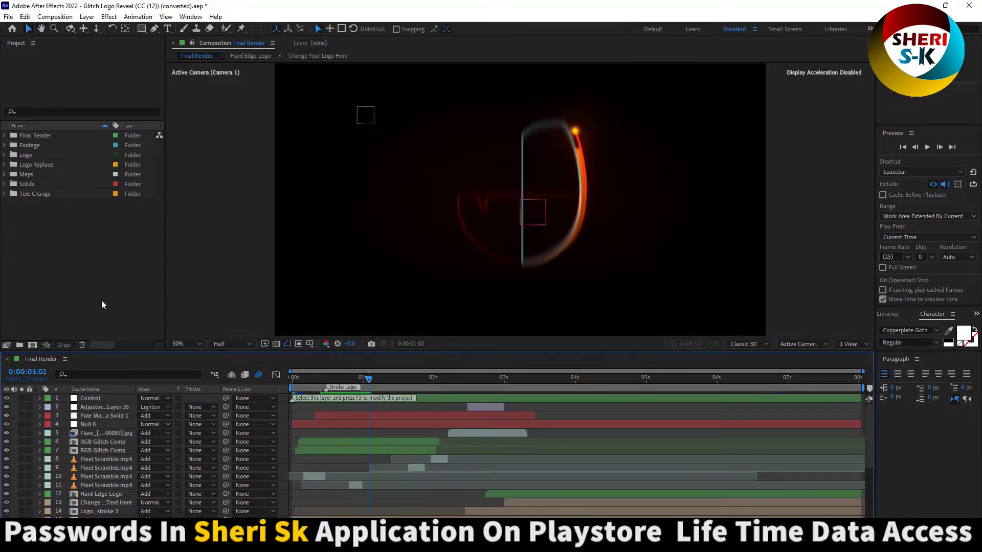
# Open the Change Your Logo Here composition from Logo Replace, rewound to its start
pyautogui.click(92, 290)
pyautogui.click(27, 178)
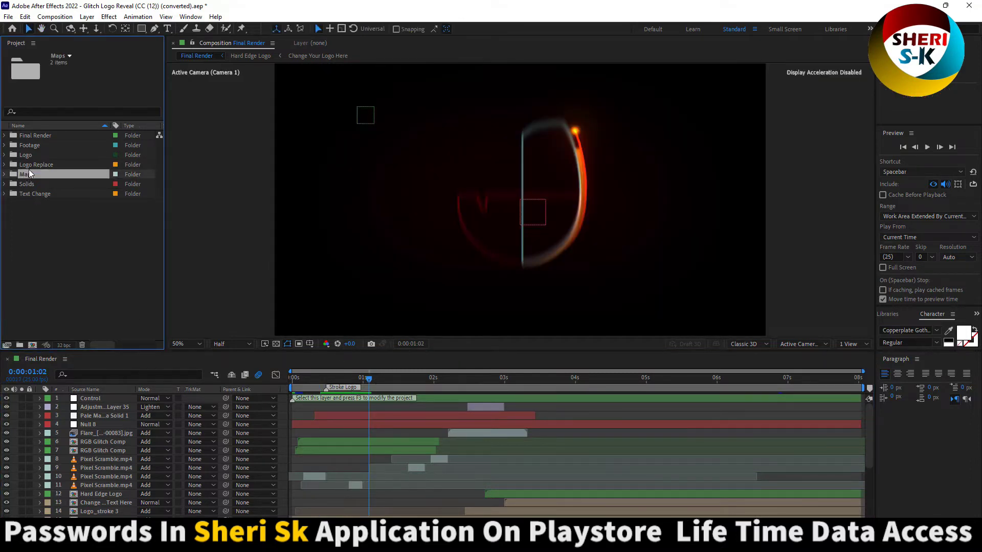
pyautogui.press('Up')
pyautogui.click(5, 165)
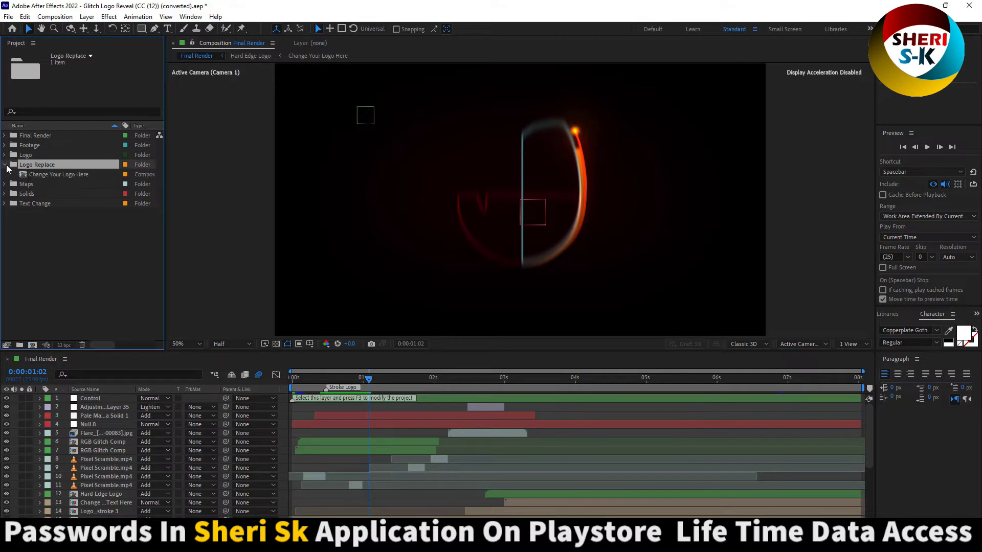
pyautogui.doubleClick(59, 175)
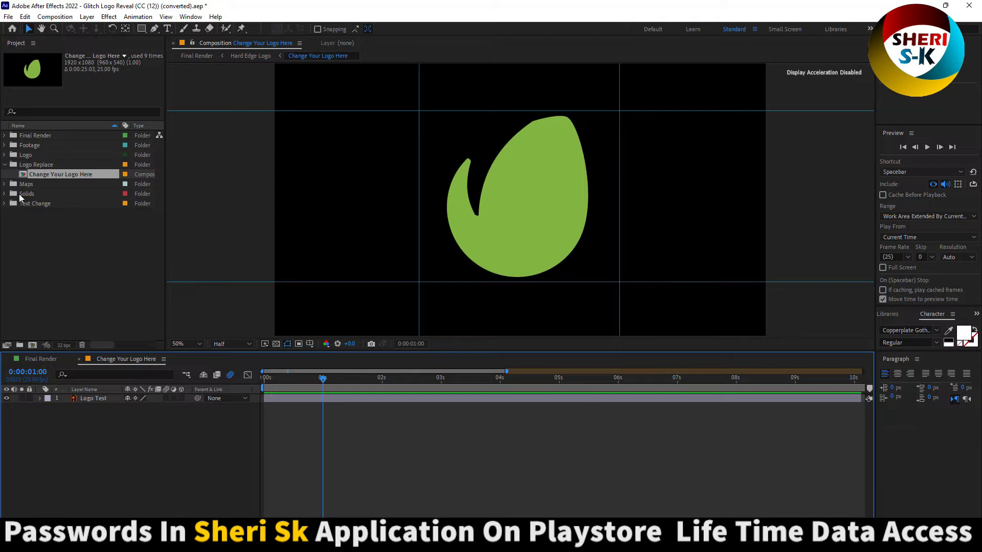
pyautogui.click(264, 377)
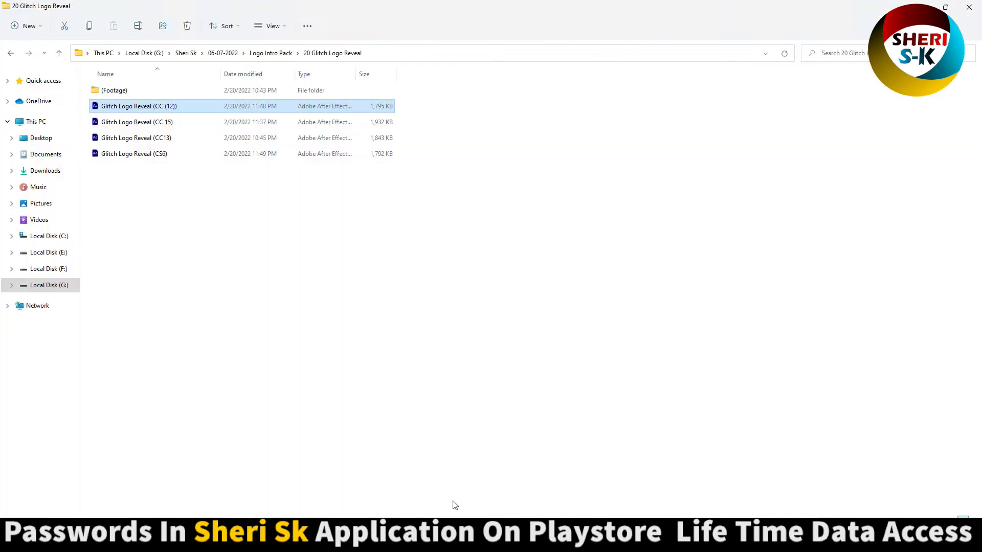
# In File Explorer, go up to Logo Intro Pack and open the 19 Epic Intro folder
pyautogui.click(197, 225)
pyautogui.hotkey('alt', 'Up')
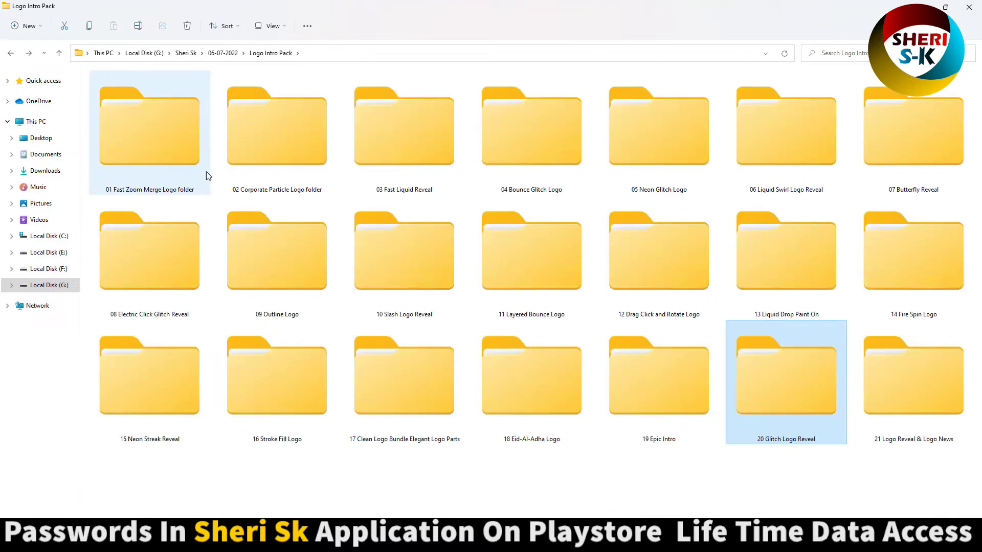
pyautogui.doubleClick(665, 389)
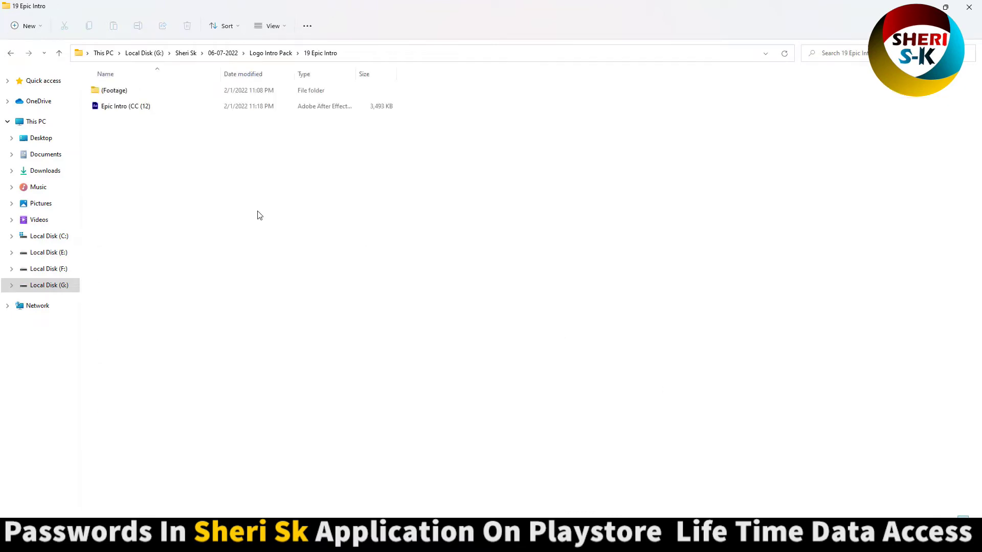
# Open Epic Intro (CC (12)).aep without saving the Glitch project, accepting conversion and font notices
pyautogui.click(124, 108)
pyautogui.doubleClick(123, 109)
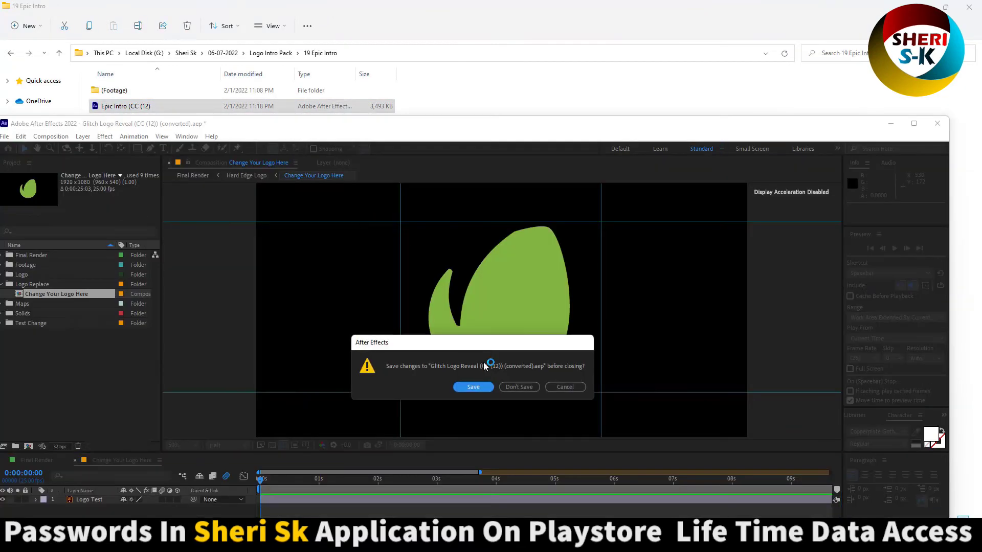
pyautogui.click(516, 387)
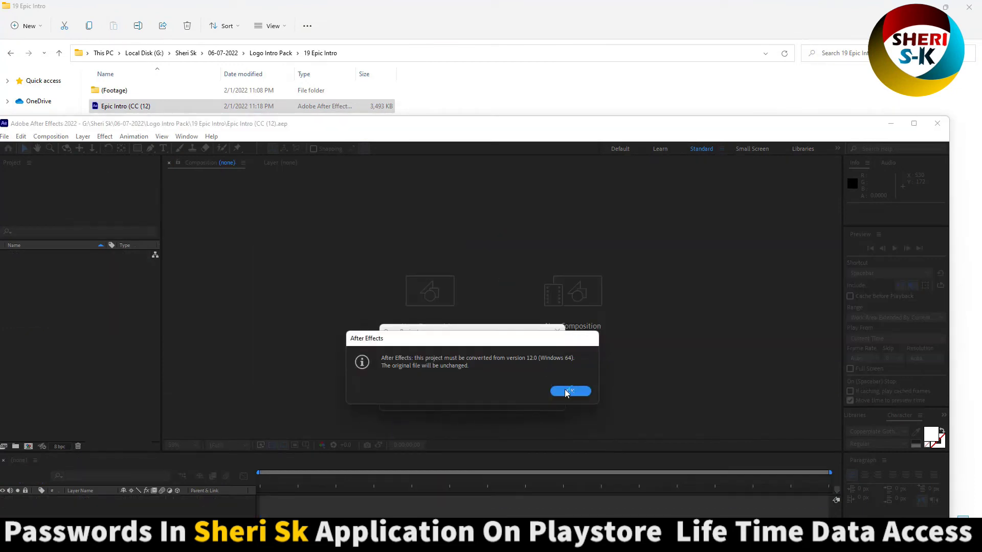
pyautogui.click(567, 391)
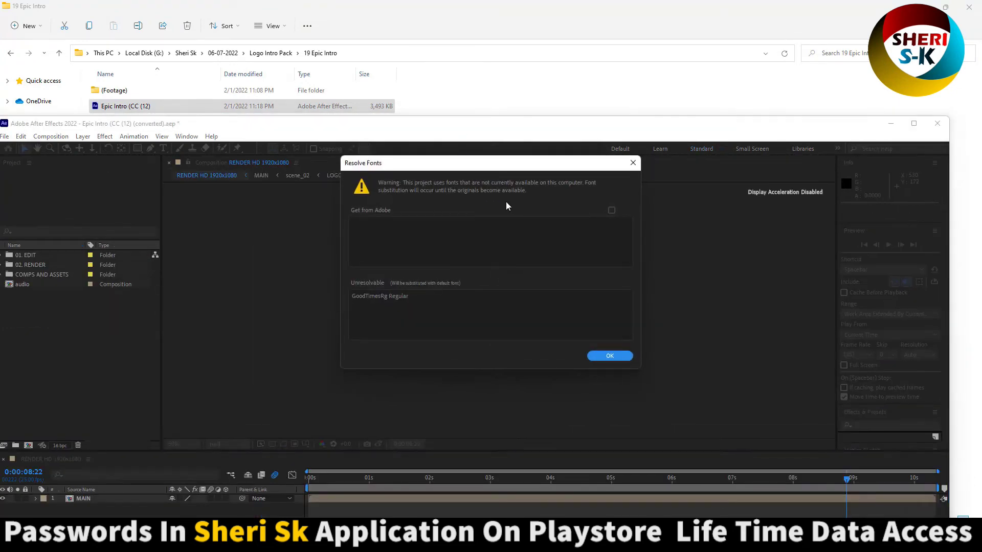
pyautogui.click(609, 356)
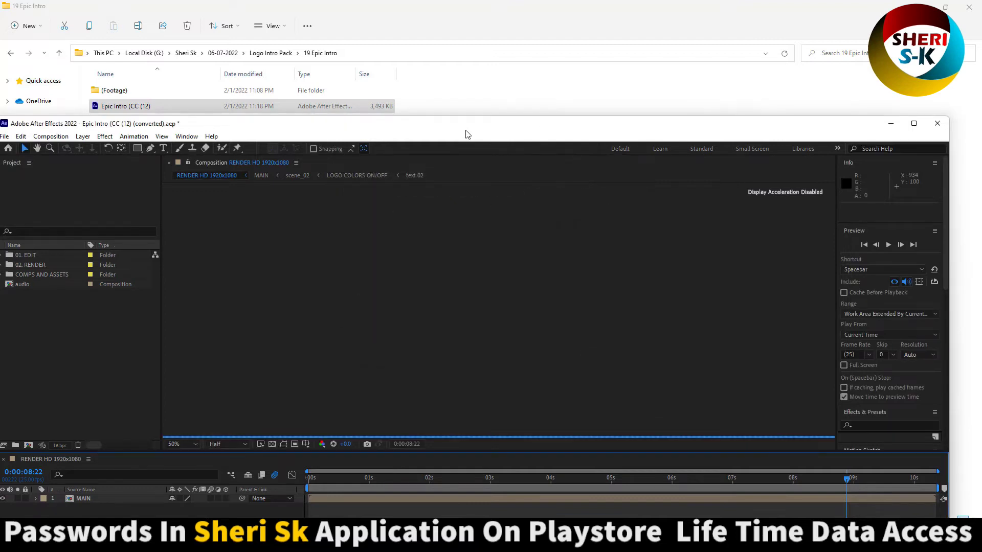
pyautogui.doubleClick(466, 125)
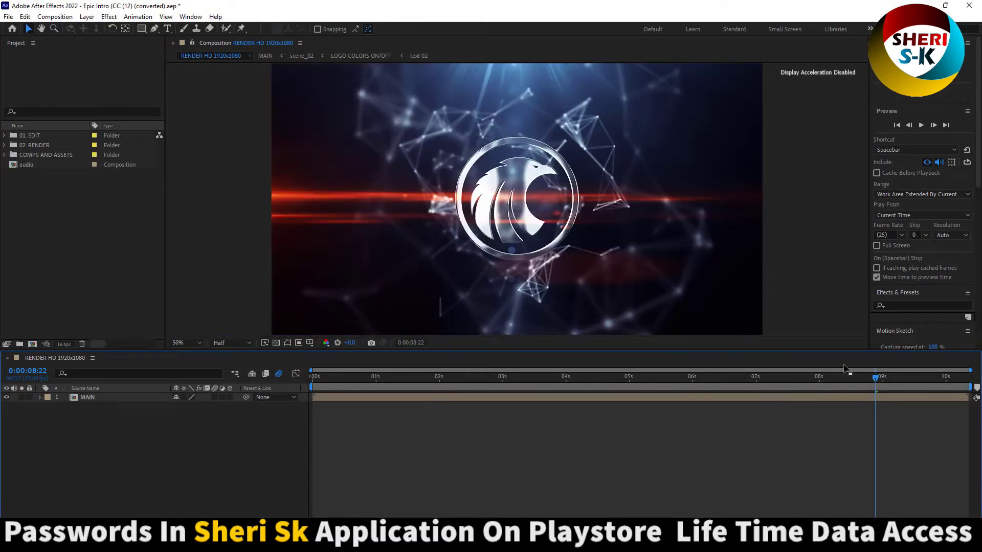
# Preview the Epic Intro RENDER HD composition from its first frame until the EPIC title appears
pyautogui.moveTo(875, 377); pyautogui.dragTo(652, 377)
pyautogui.press('Home')
pyautogui.press('space')
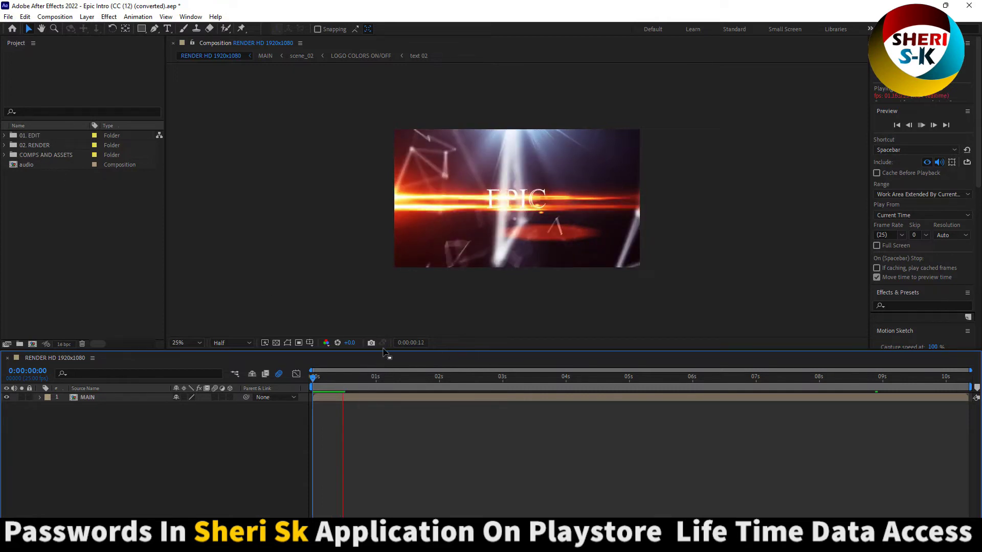
pyautogui.press('space')
# In the text 01 composition under 01. EDIT, change the EPIC title to Sheri
pyautogui.click(28, 138)
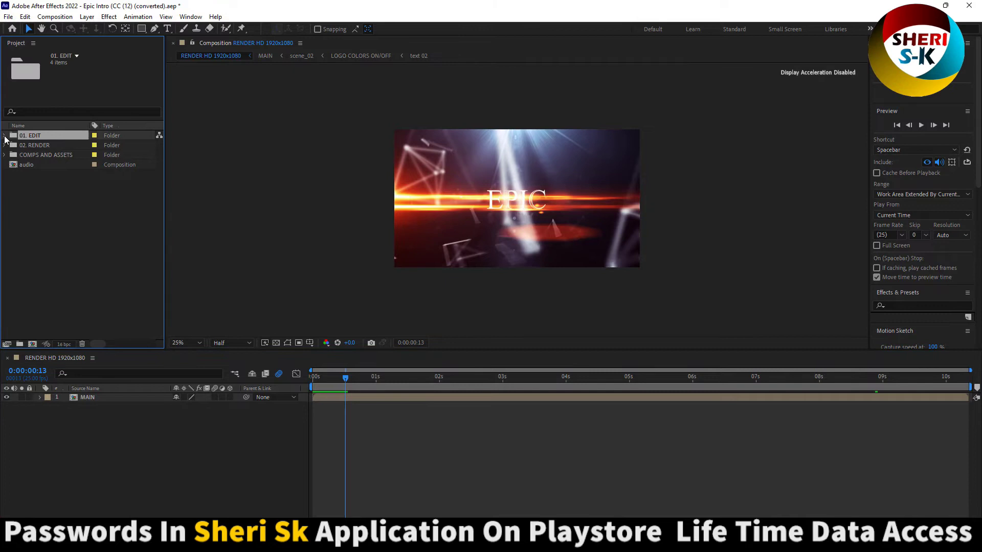
pyautogui.click(5, 137)
pyautogui.click(34, 146)
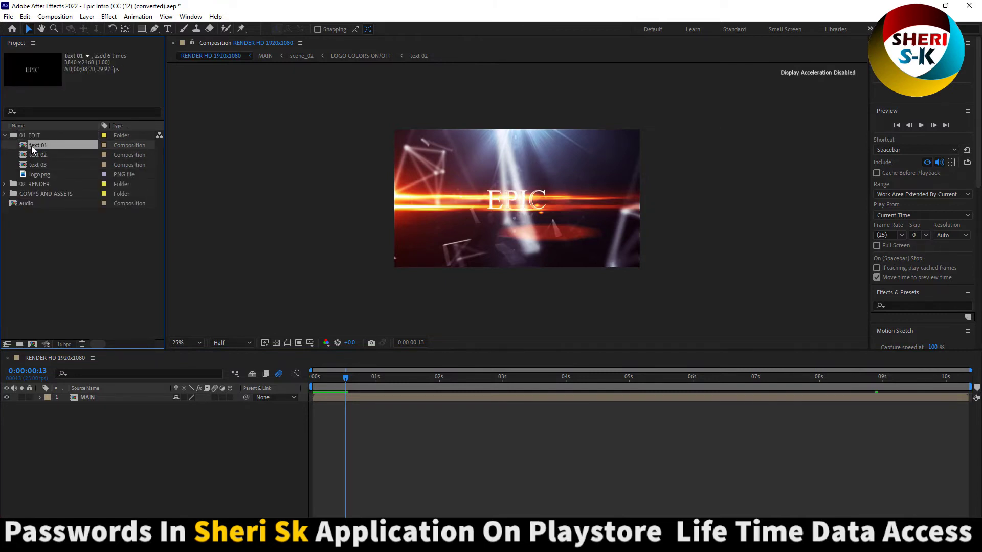
pyautogui.doubleClick(28, 145)
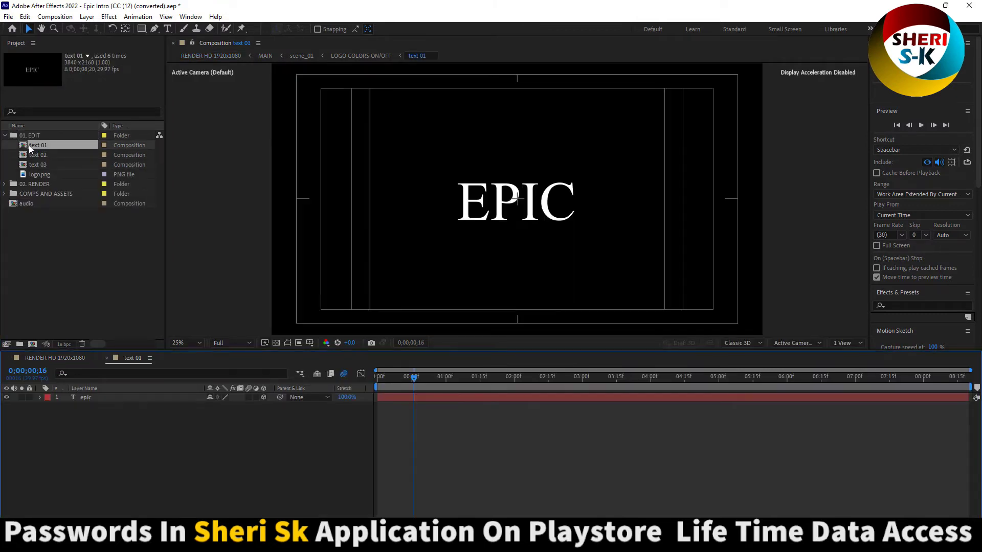
pyautogui.click(539, 208)
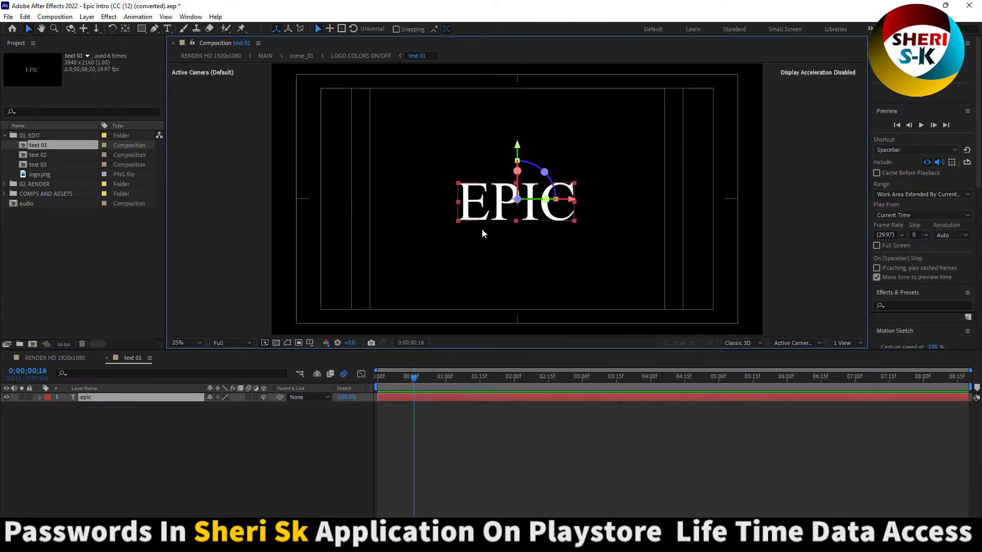
pyautogui.doubleClick(480, 213)
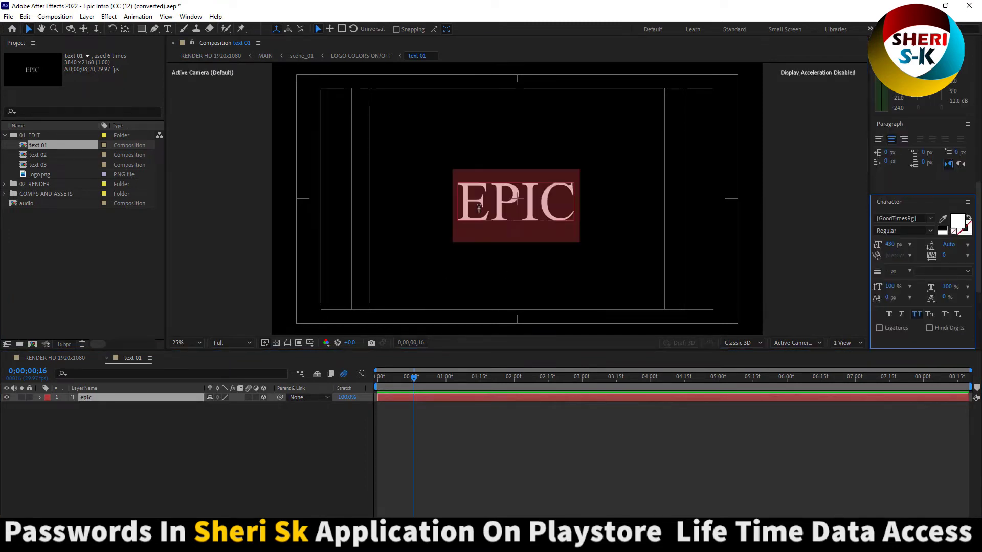
pyautogui.write('Sheri')
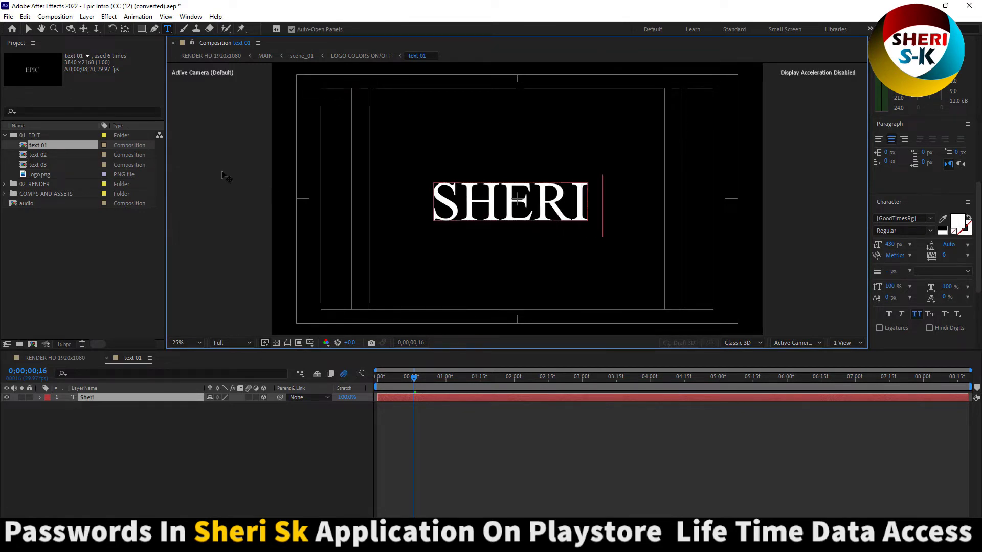
# In the text 02 composition, change INTRO to sk, then open text 03
pyautogui.click(42, 155)
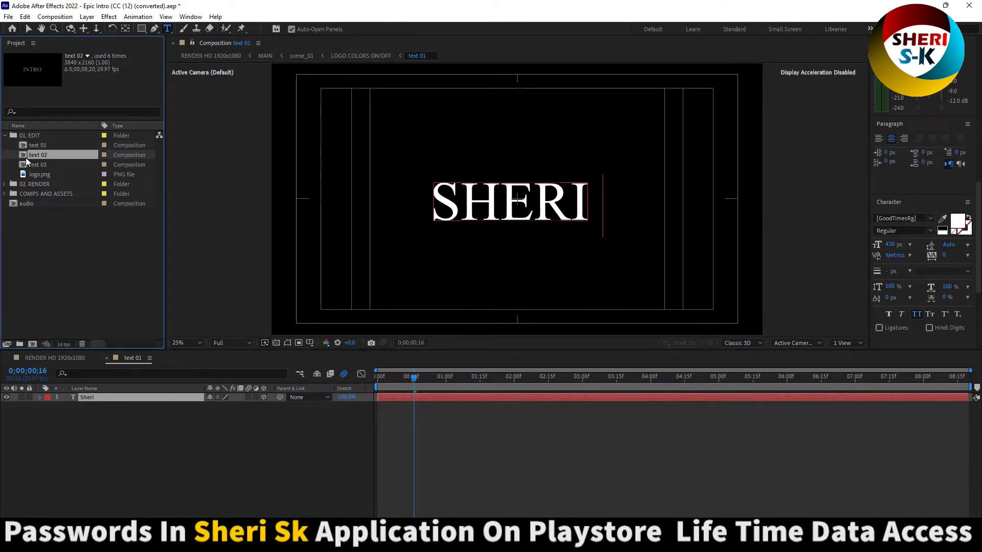
pyautogui.doubleClick(29, 158)
pyautogui.doubleClick(504, 200)
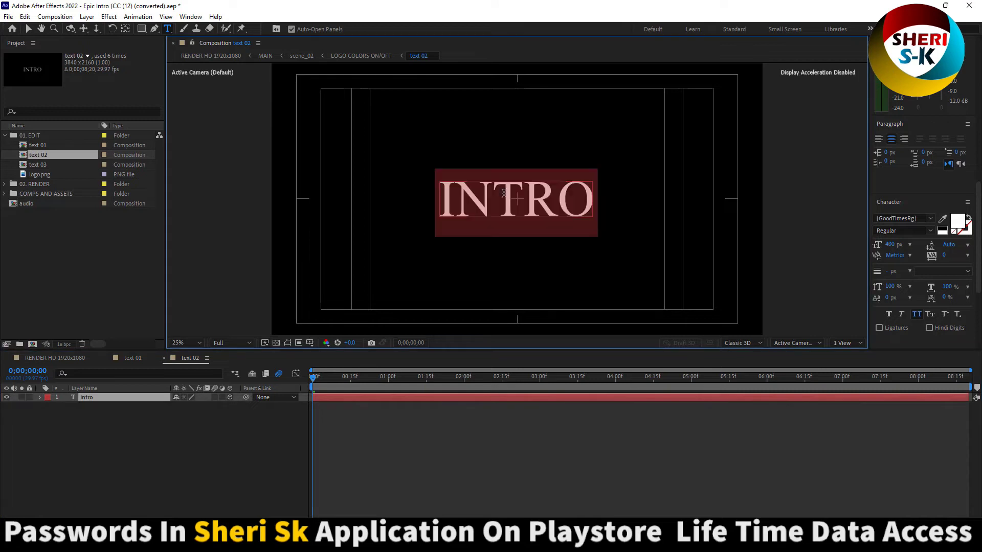
pyautogui.write('sk')
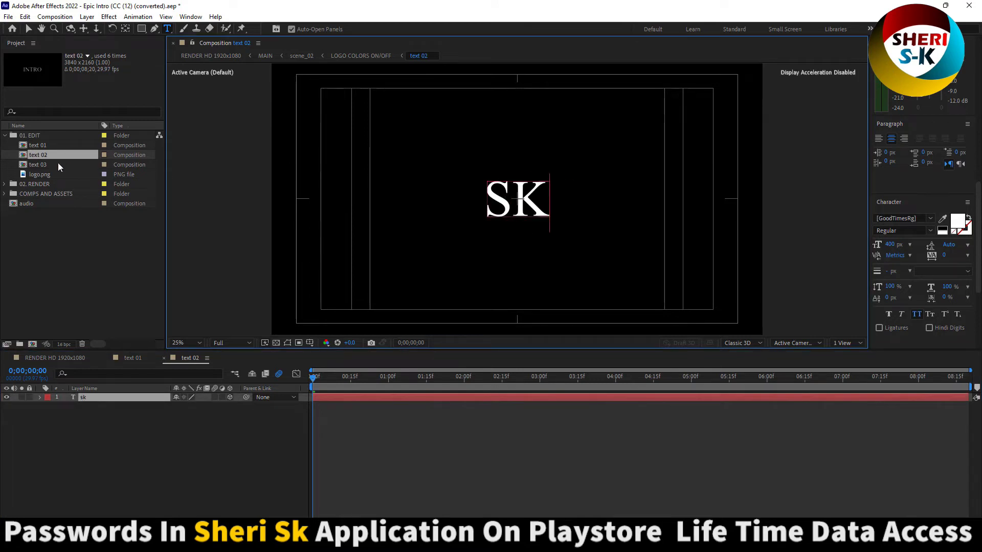
pyautogui.doubleClick(41, 164)
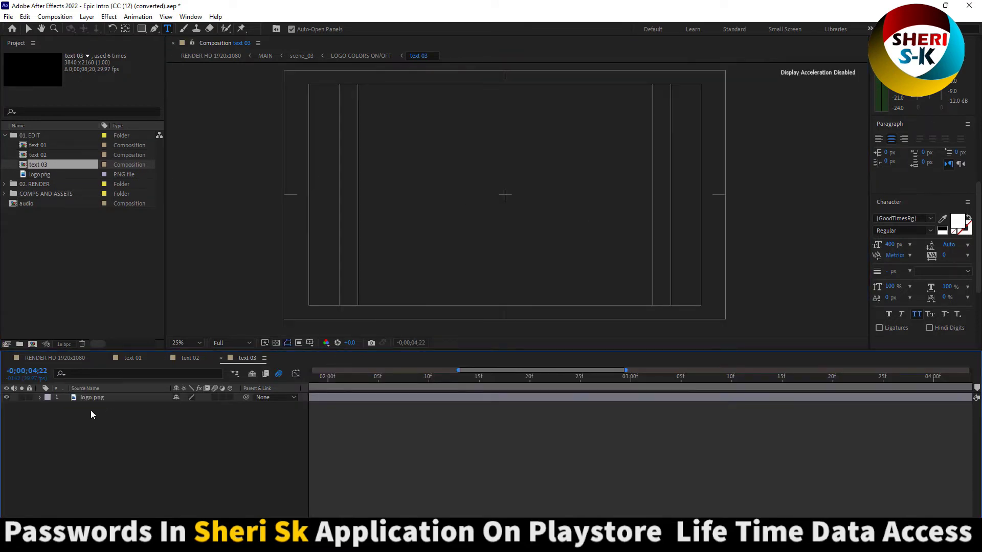
# Open the MAIN composition from 02. RENDER and scrub to frame 17 in the Graph Editor
pyautogui.click(26, 185)
pyautogui.doubleClick(26, 187)
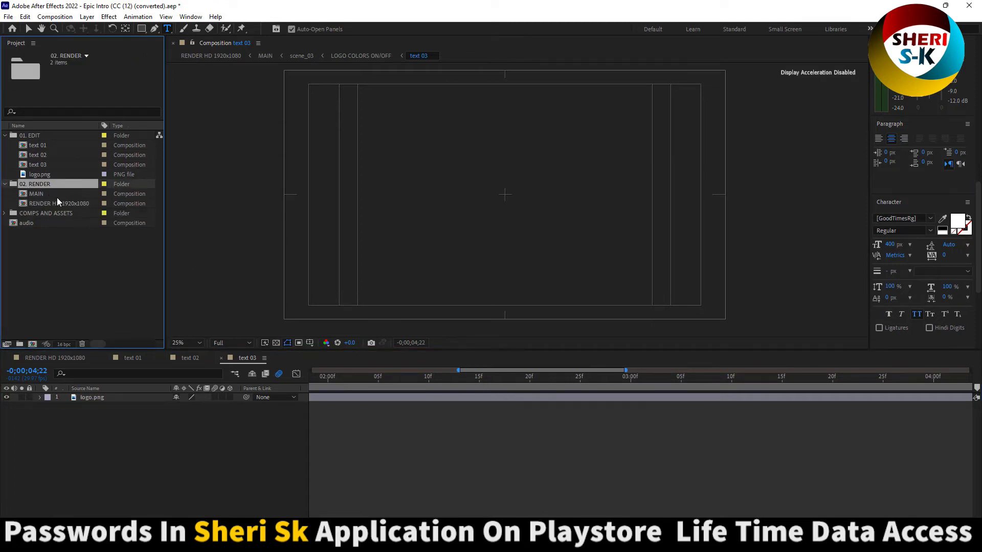
pyautogui.doubleClick(37, 195)
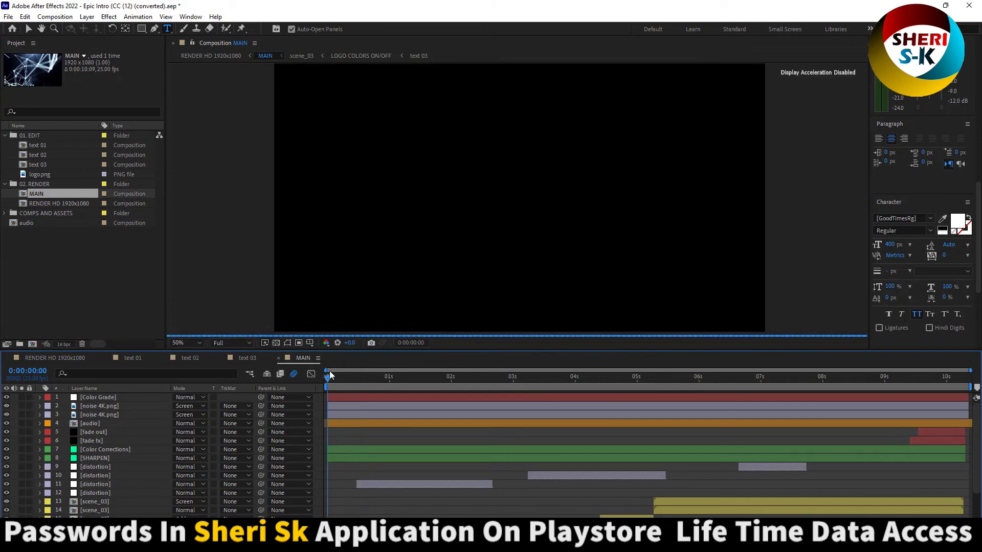
pyautogui.hotkey('shift', 'F3')
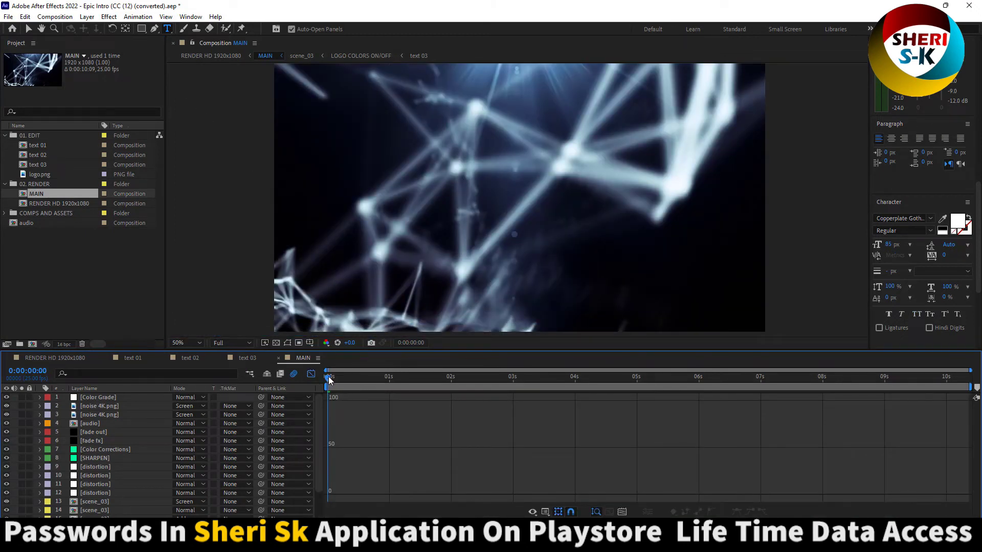
pyautogui.moveTo(329, 379); pyautogui.dragTo(370, 375)
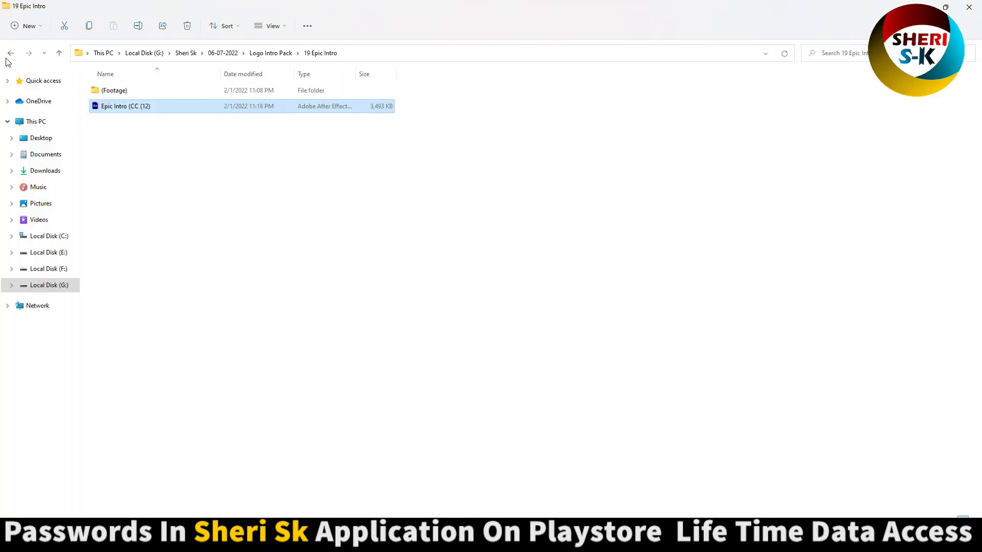
# Open Eid Logo.aep from 18 Eid-Al-Adha Logo, discarding Epic Intro changes and dismissing warnings
pyautogui.hotkey('alt', 'Up')
pyautogui.doubleClick(521, 360)
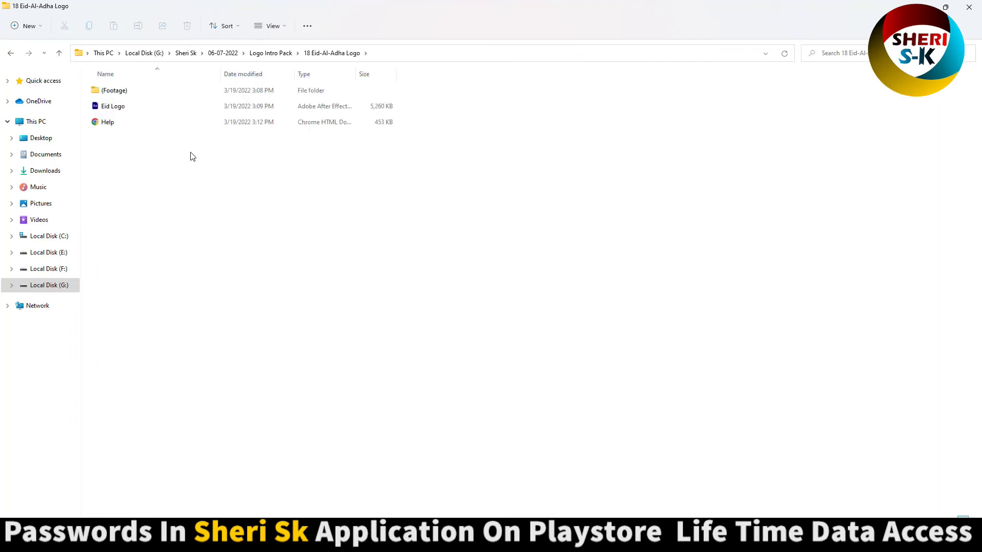
pyautogui.doubleClick(125, 105)
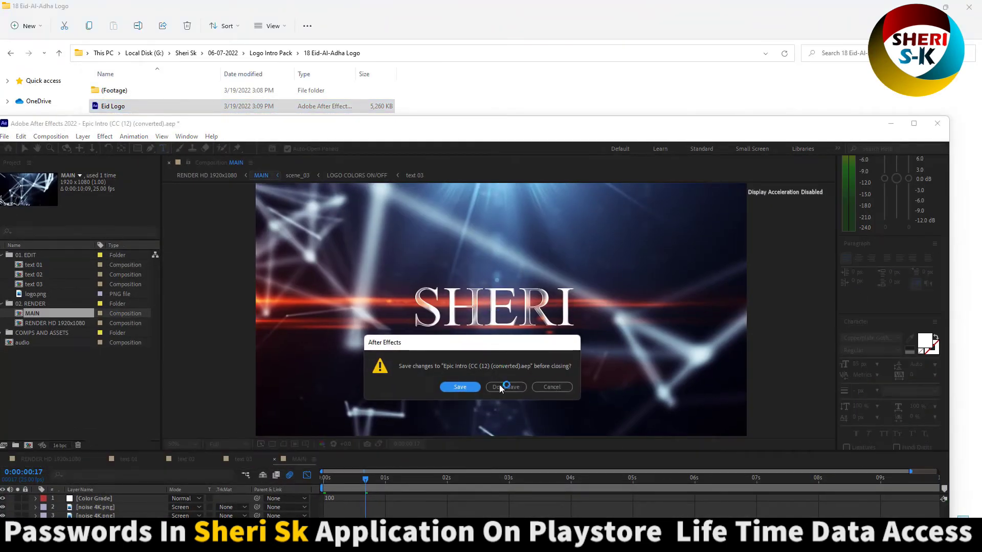
pyautogui.click(505, 388)
pyautogui.click(555, 391)
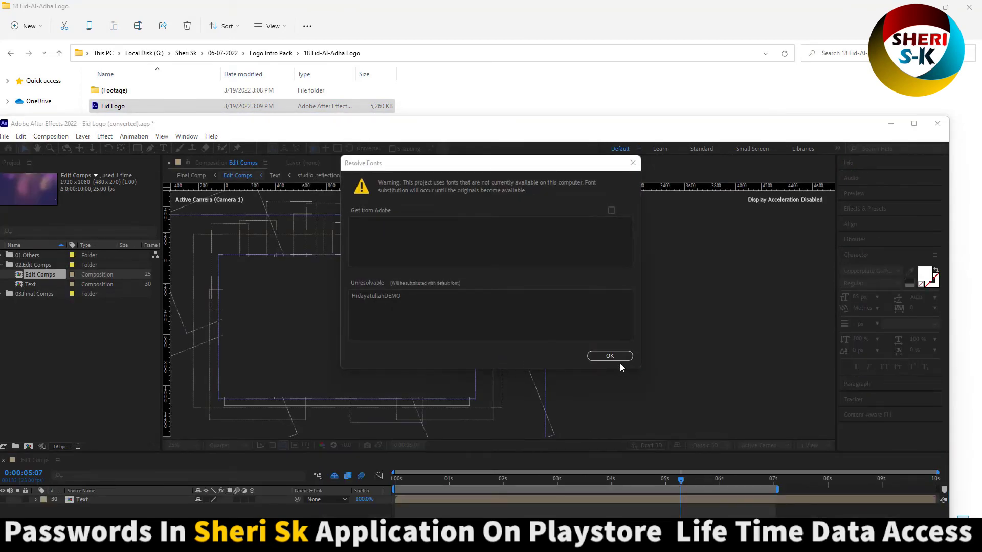
pyautogui.click(608, 356)
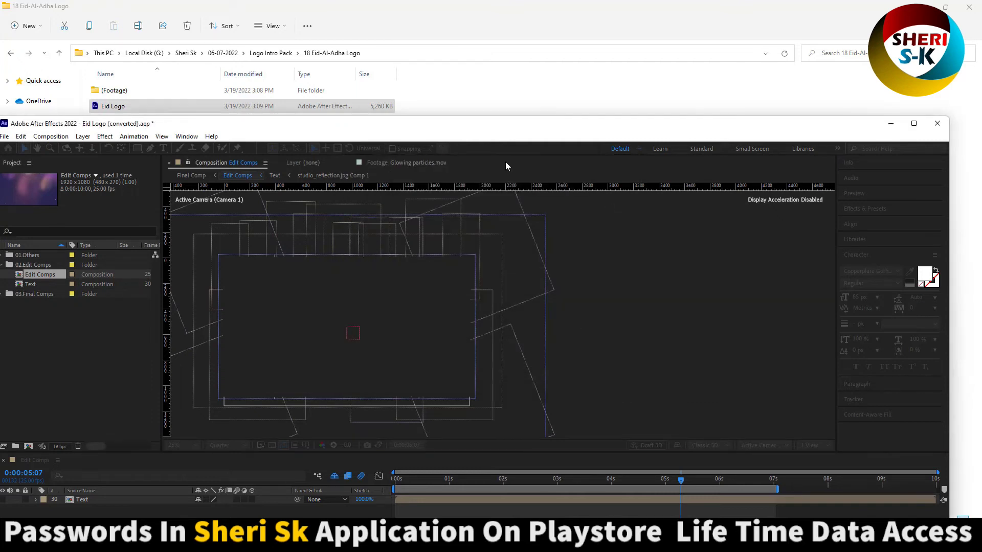
pyautogui.doubleClick(496, 124)
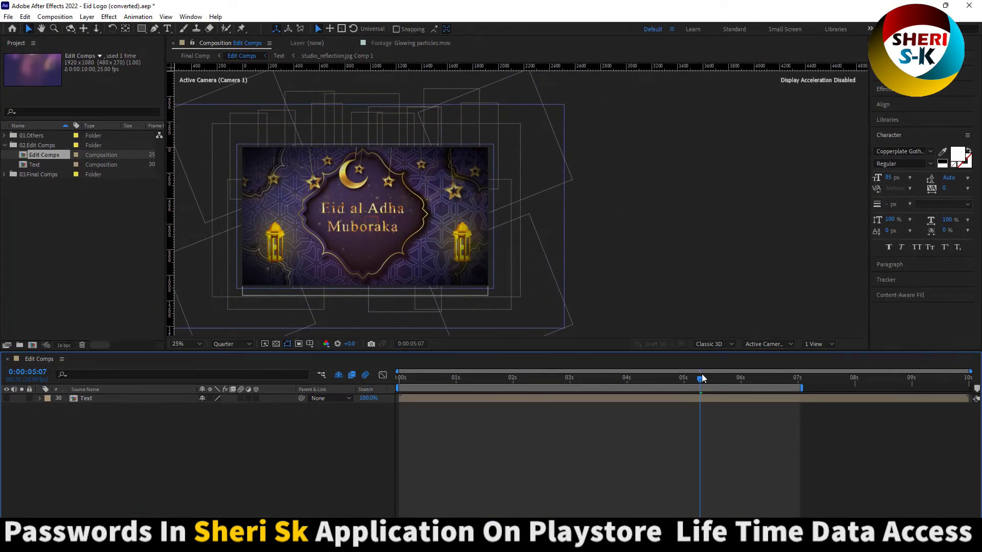
# Preview the Eid intro animation from its beginning
pyautogui.moveTo(688, 380); pyautogui.dragTo(402, 376)
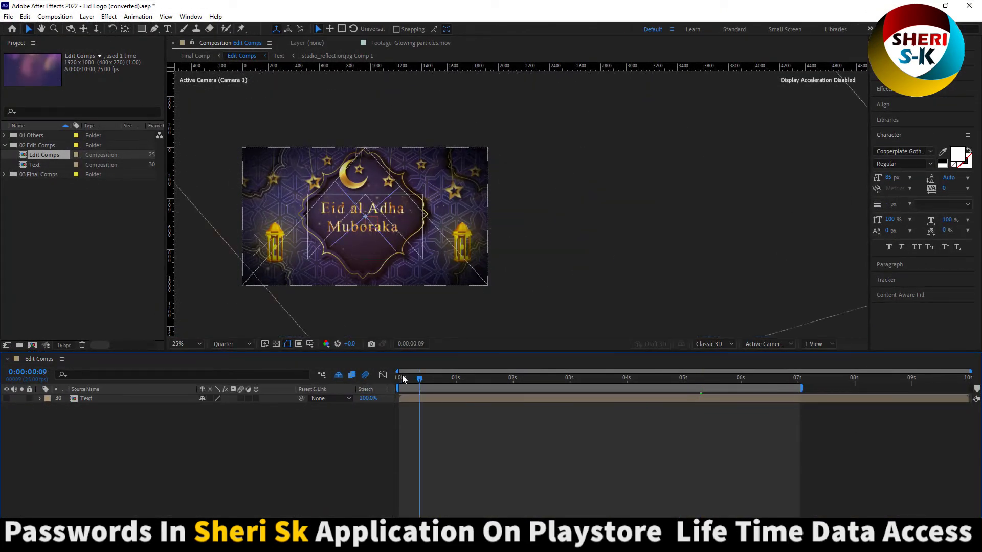
pyautogui.click(434, 367)
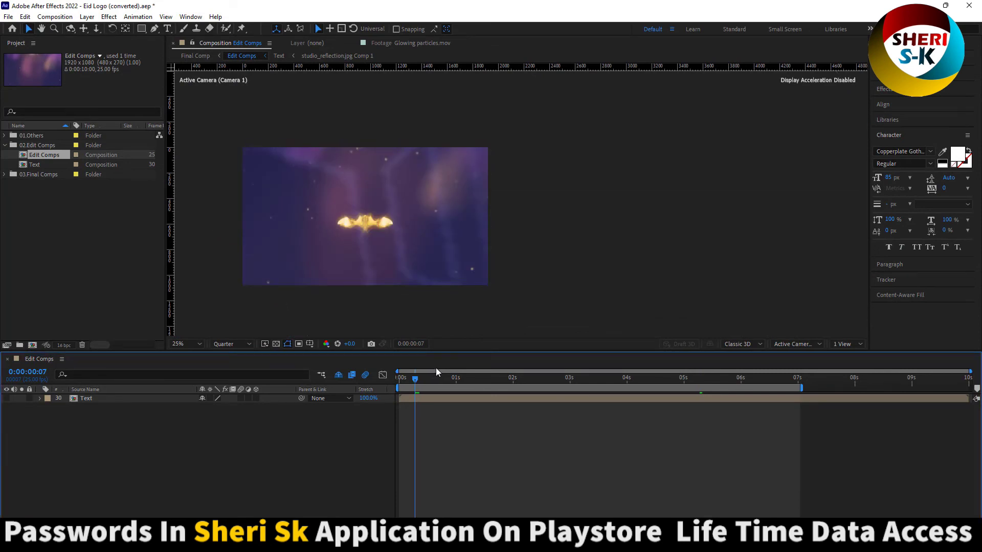
pyautogui.press('space')
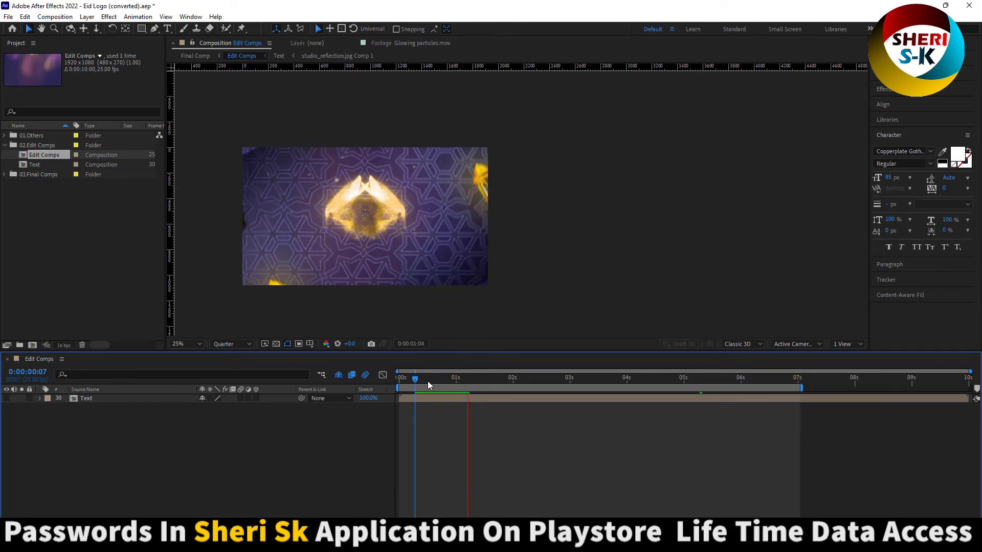
pyautogui.press('space')
# Open the Text composition showing the Eid al Adha Muboraka title
pyautogui.click(30, 221)
pyautogui.click(33, 164)
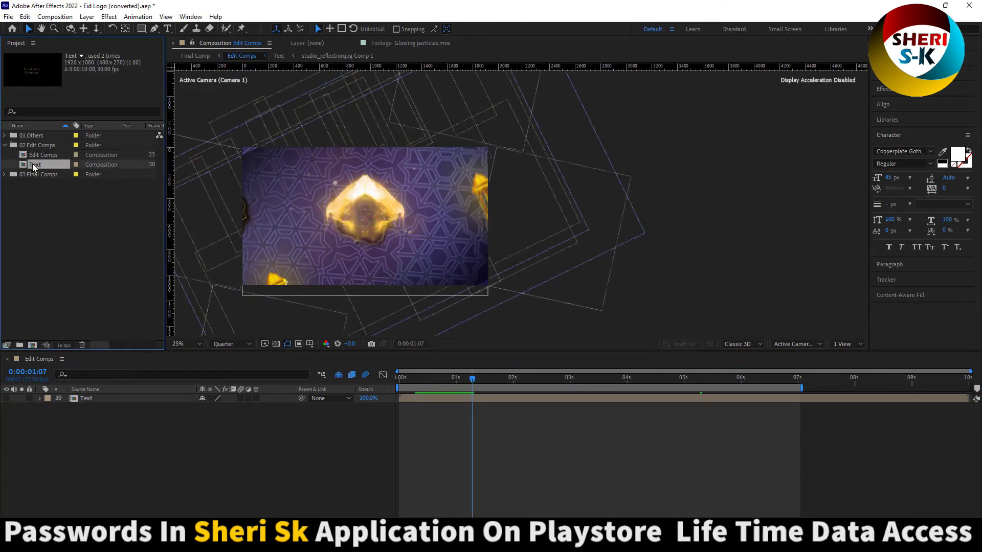
pyautogui.doubleClick(30, 165)
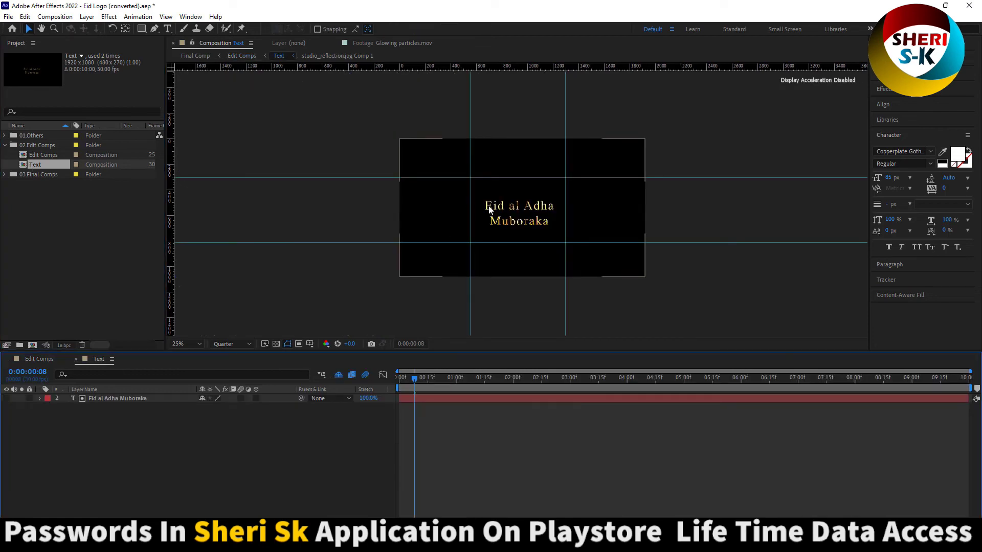
# Open Fire Spin Logo.aep from the 14 Fire Spin Logo folder, discarding the Eid project's changes
pyautogui.press('super+Down')
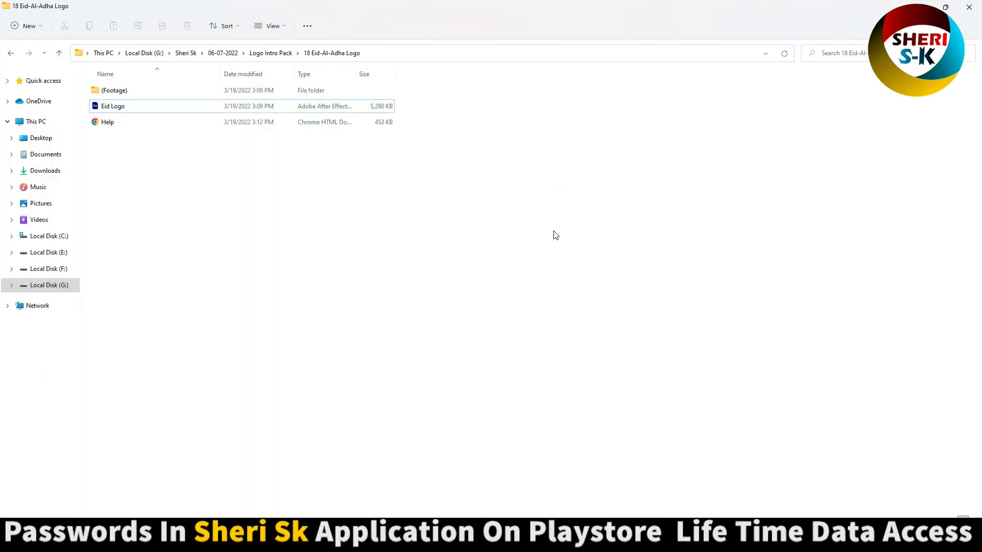
pyautogui.hotkey('alt', 'Up')
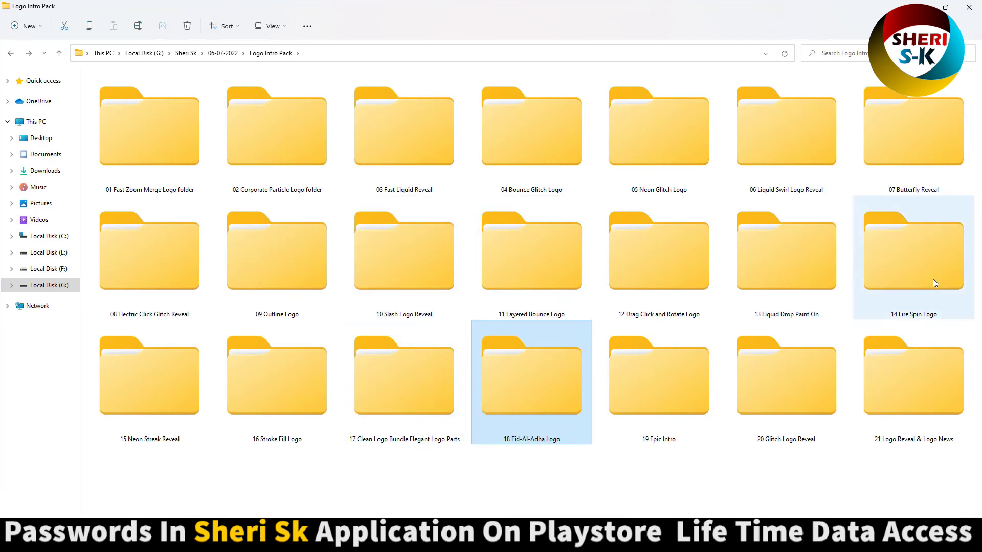
pyautogui.doubleClick(920, 268)
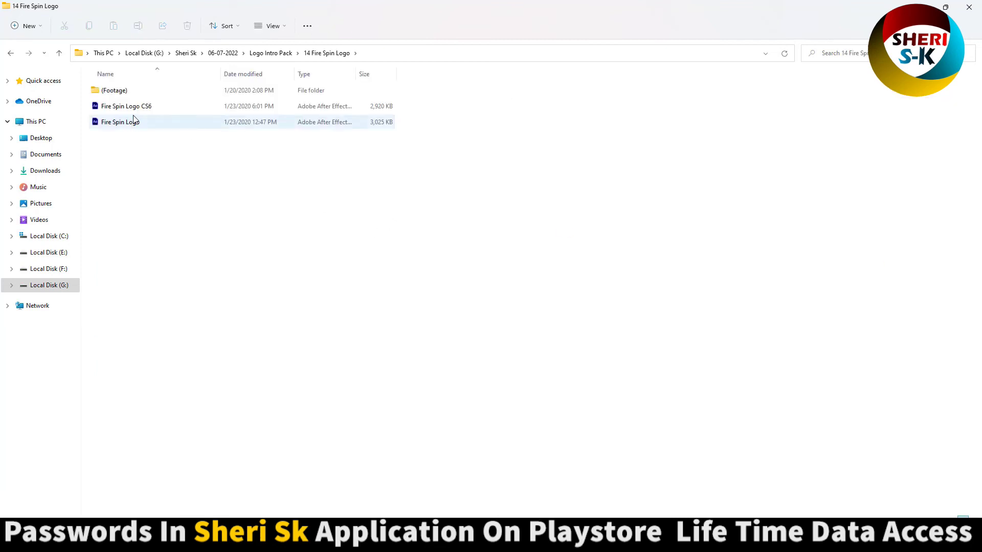
pyautogui.doubleClick(141, 123)
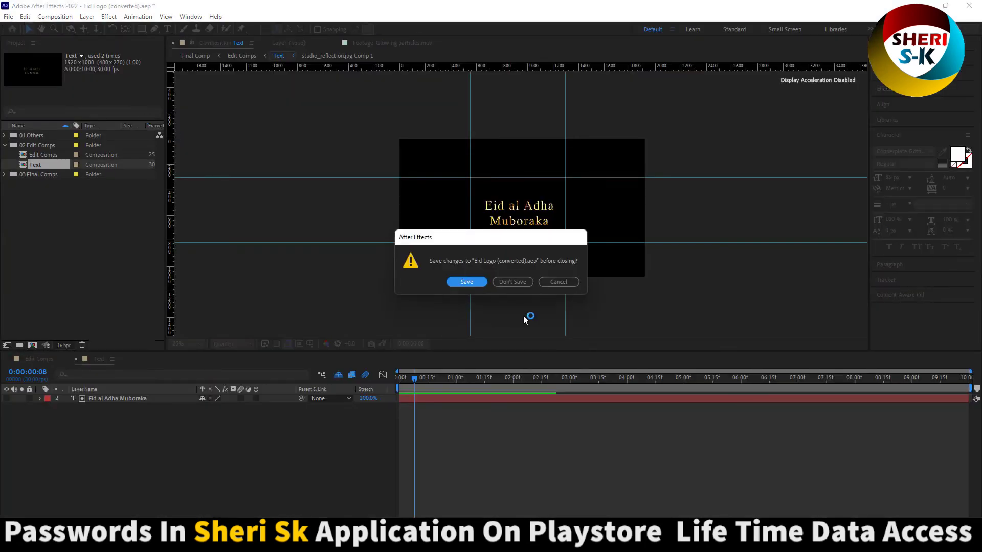
pyautogui.click(512, 281)
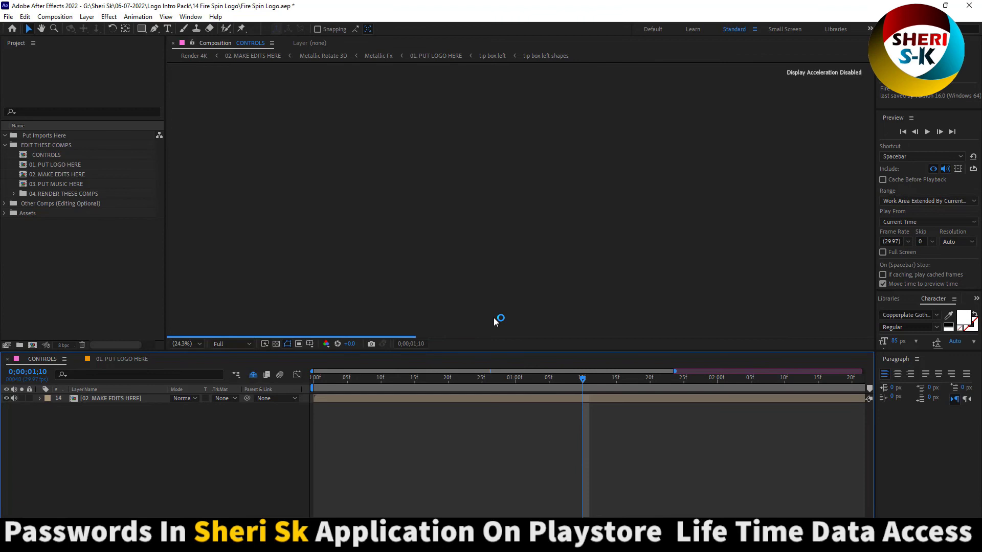
# Rewind the CONTROLS comp to its first frame and browse the 01–03 edit compositions
pyautogui.moveTo(582, 379); pyautogui.dragTo(475, 379)
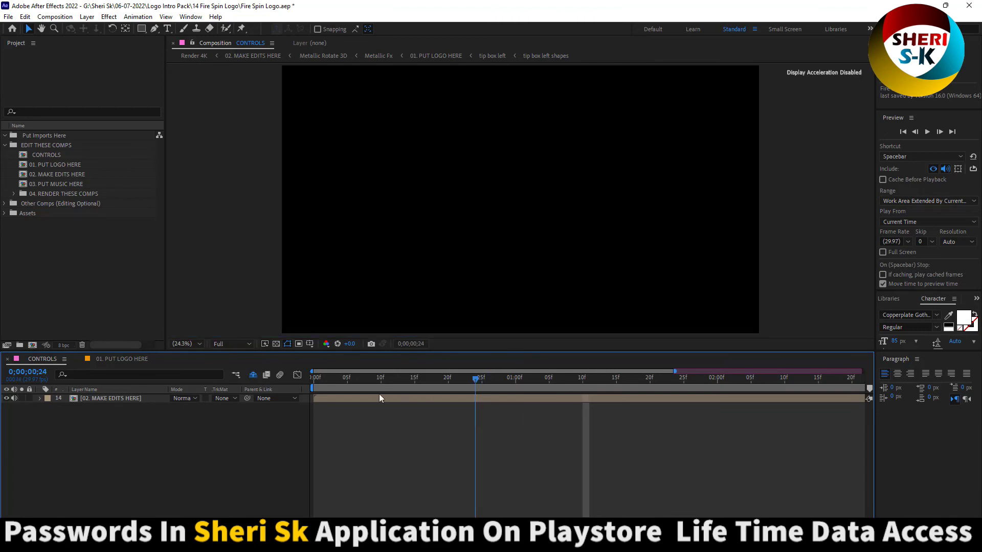
pyautogui.press('Home')
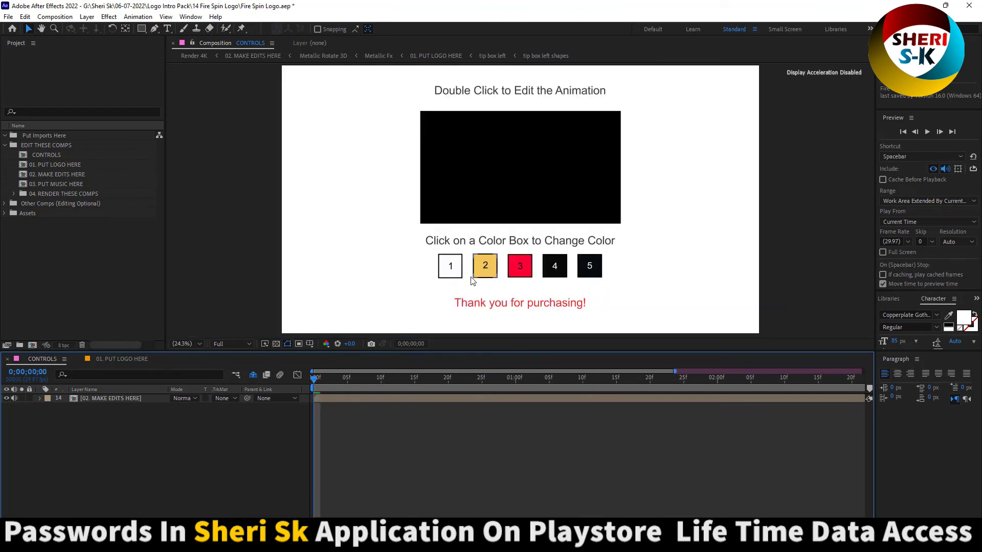
pyautogui.click(52, 175)
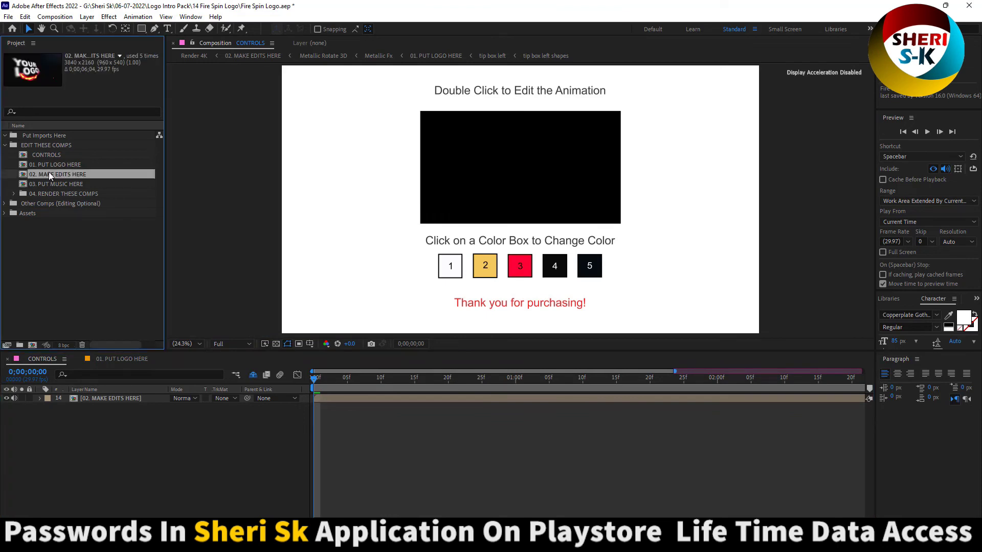
pyautogui.click(63, 167)
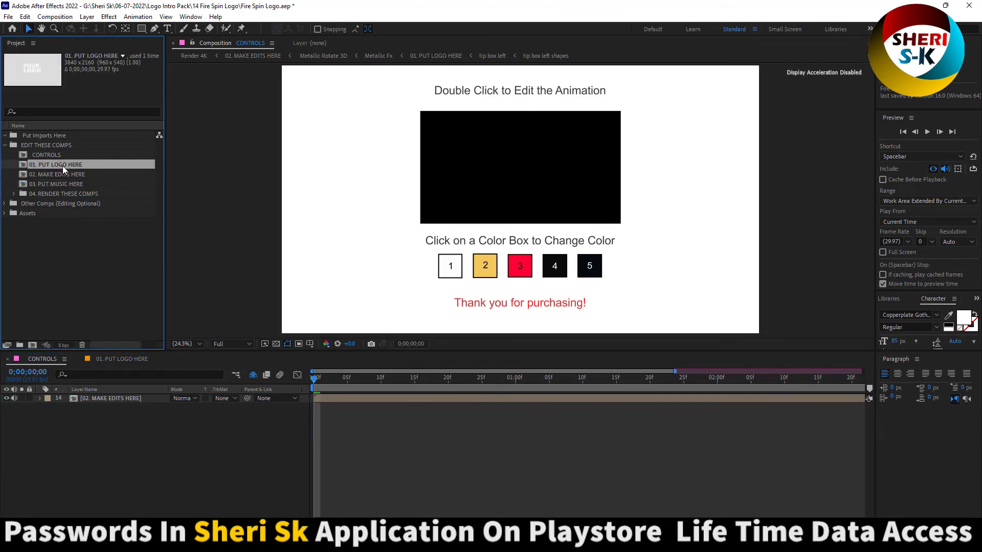
pyautogui.click(71, 175)
pyautogui.click(58, 185)
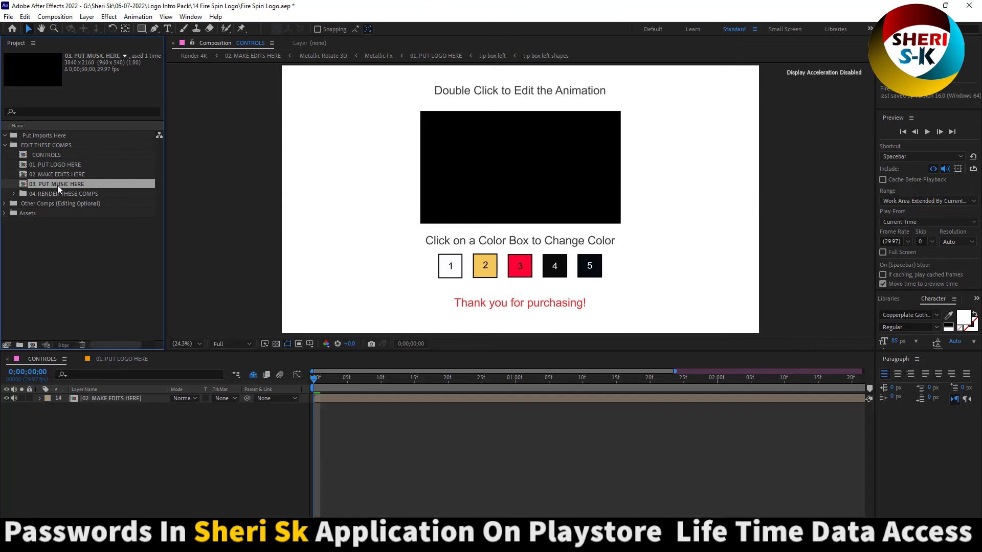
# Open Render Full HD from 04. RENDER THESE COMPS and scrub its first frames to see the logo
pyautogui.click(57, 196)
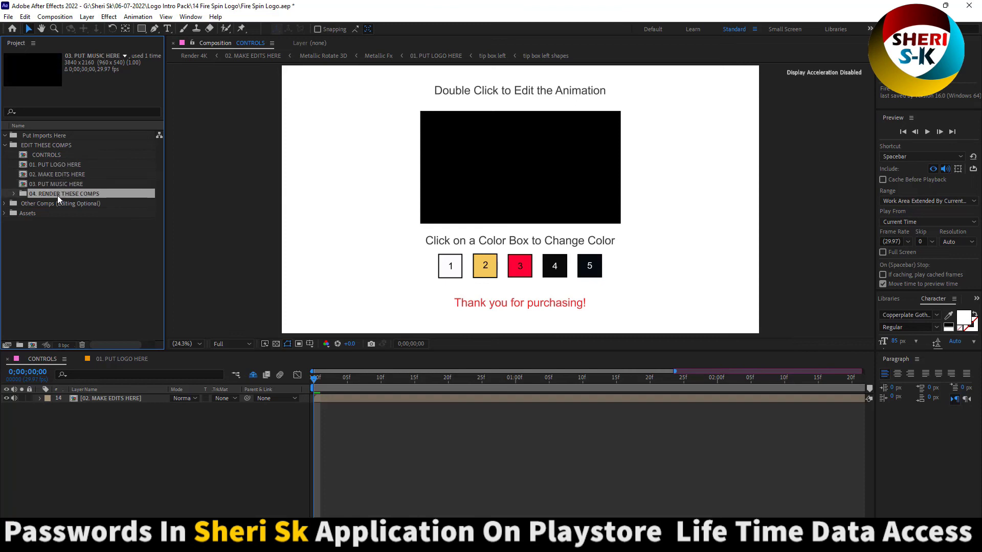
pyautogui.click(14, 194)
pyautogui.doubleClick(56, 213)
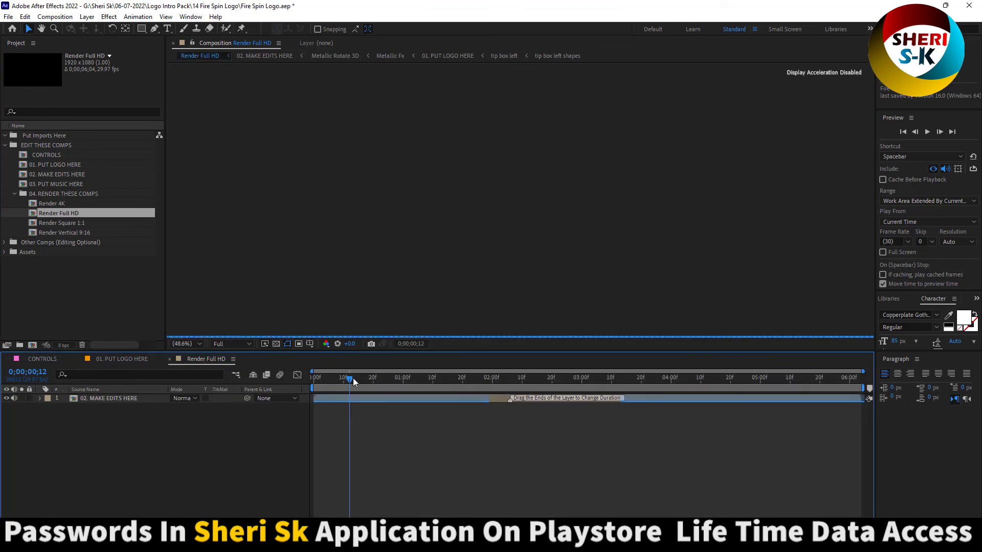
pyautogui.moveTo(349, 379); pyautogui.dragTo(302, 378)
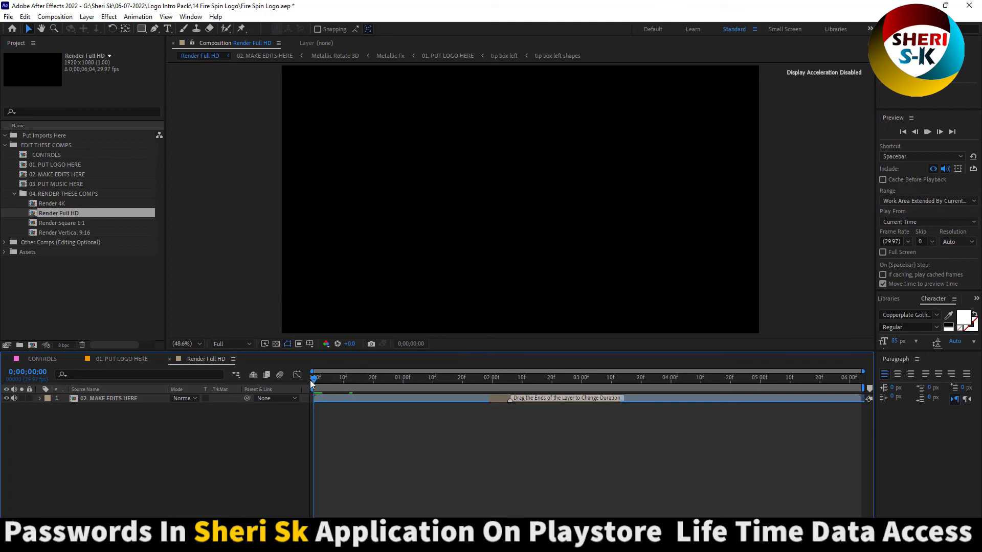
pyautogui.moveTo(313, 382); pyautogui.dragTo(328, 379)
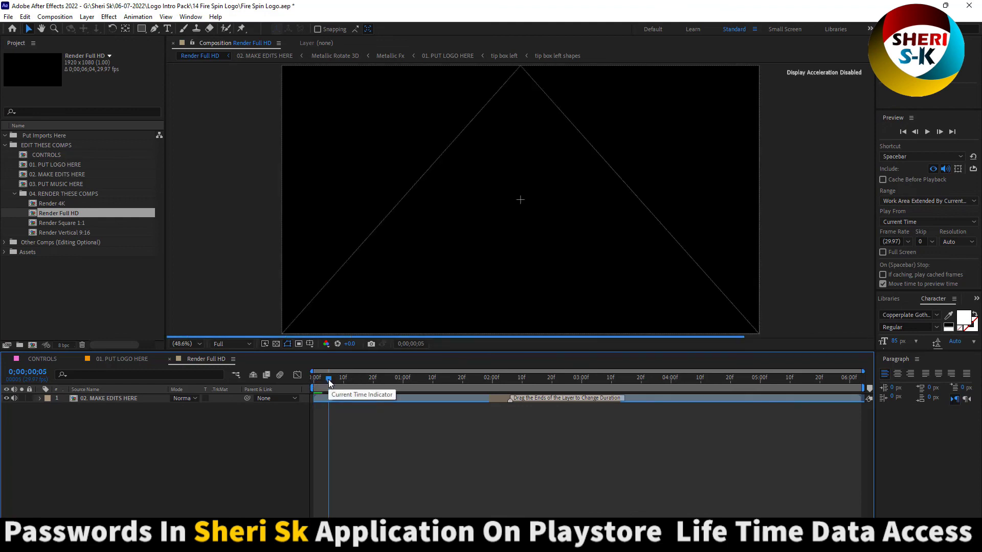
pyautogui.scroll(-2, 522, 207)
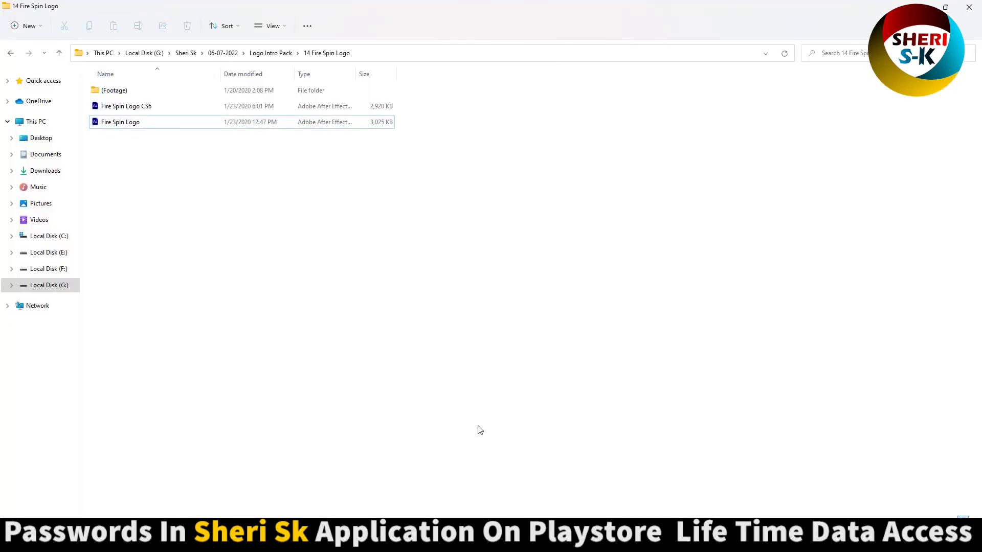
# Go back in File Explorer to the Logo Intro Pack folder with all 21 template folders
pyautogui.hotkey('alt', 'Left')
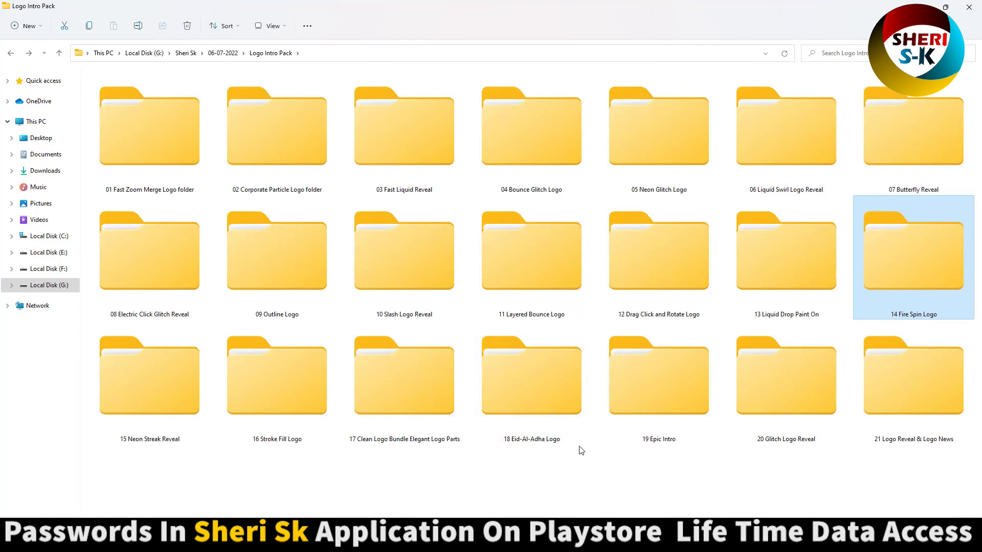